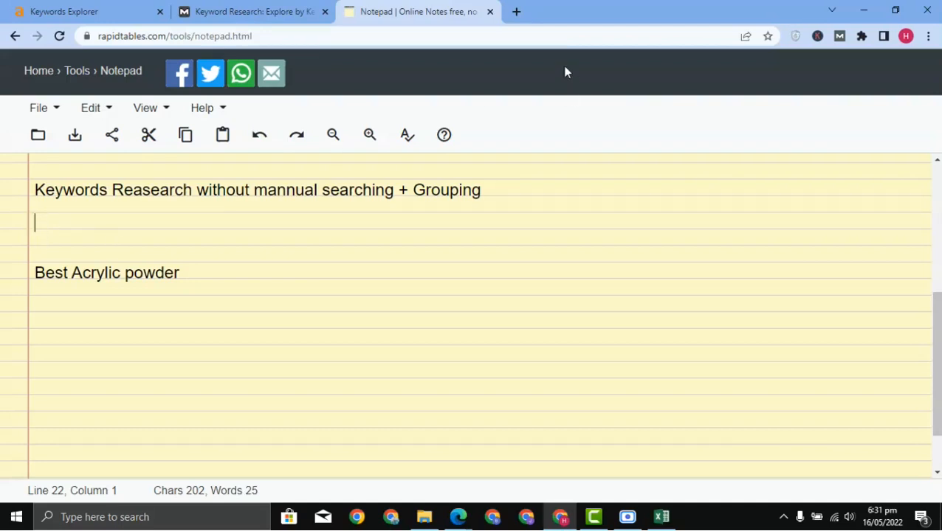
drag(220, 276, 35, 282)
click(47, 242)
click(206, 273)
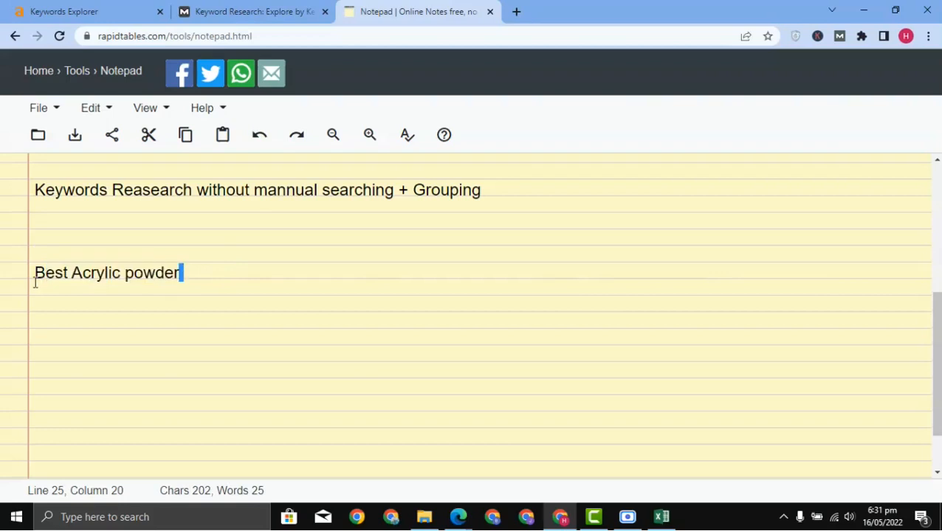
click(89, 237)
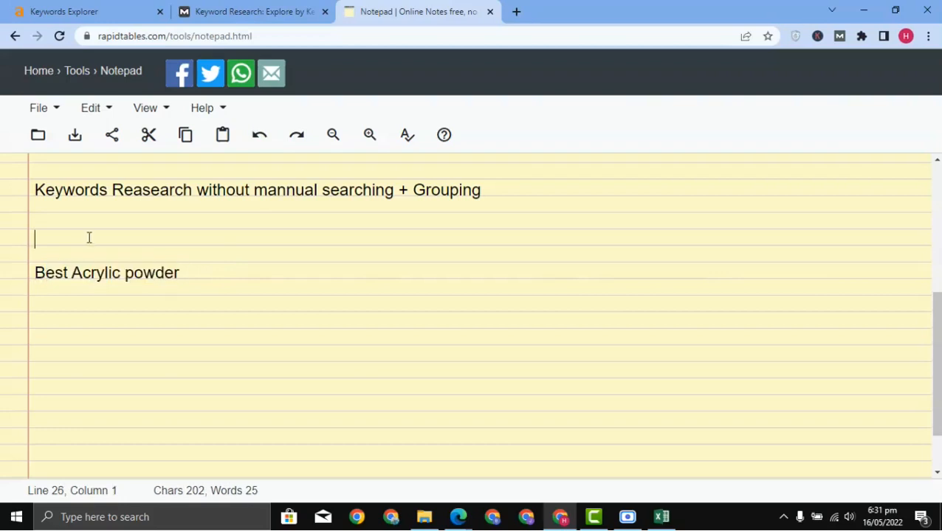
- Find the Keyword Chef website with a Google search for "keyword chef" in a new browser tab and log in
click(516, 13)
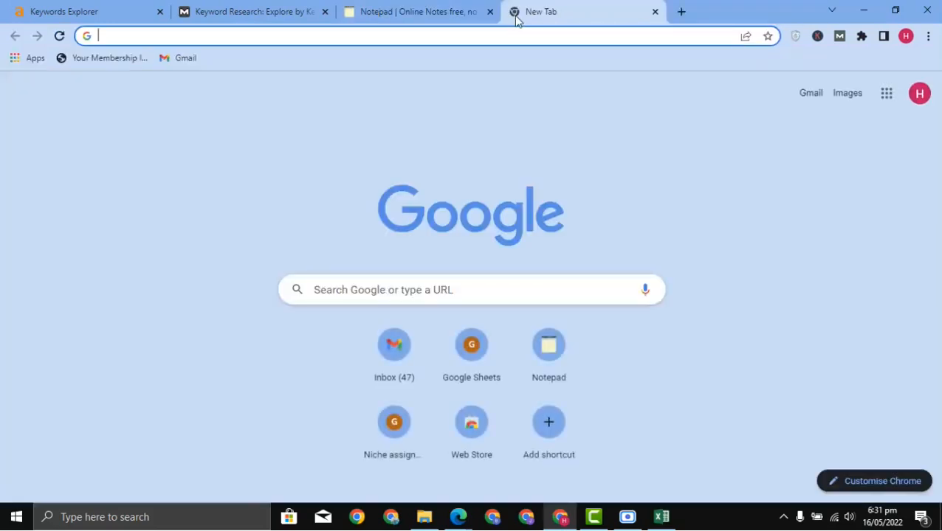
text(keyw)
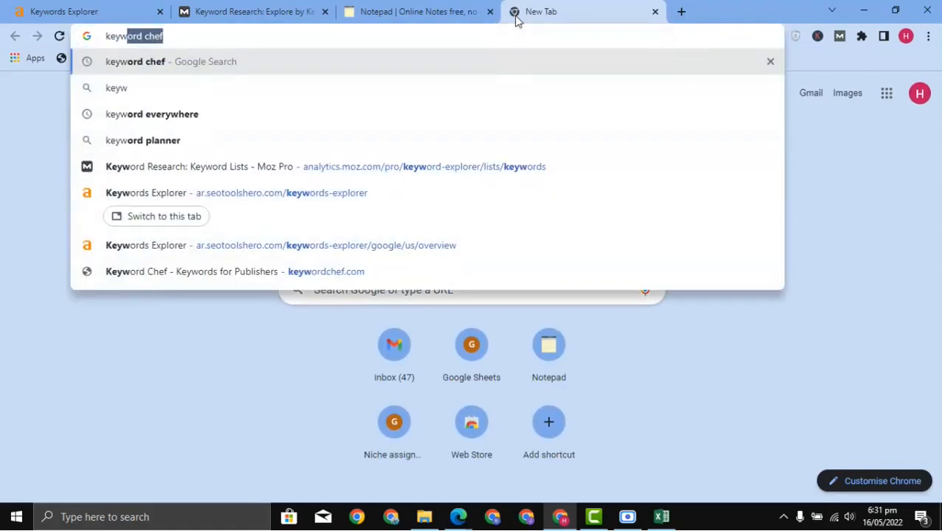
key(Return)
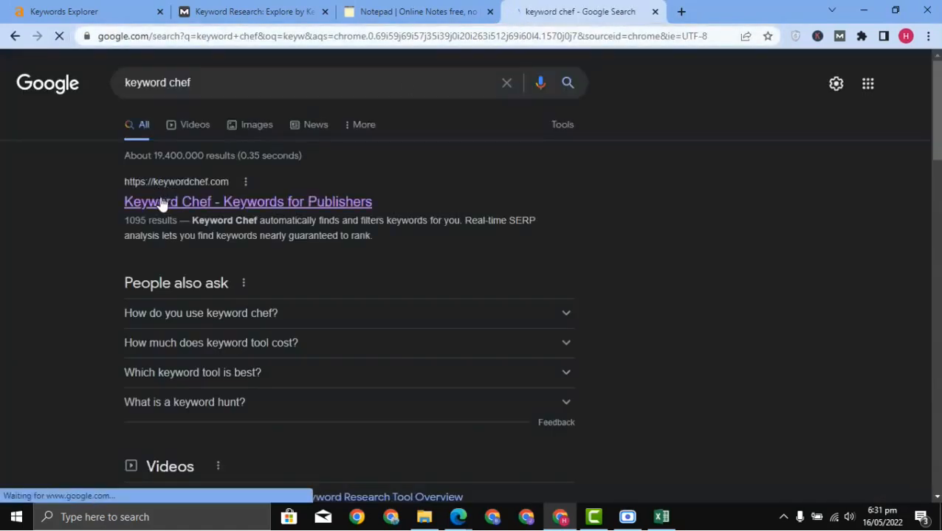
click(174, 201)
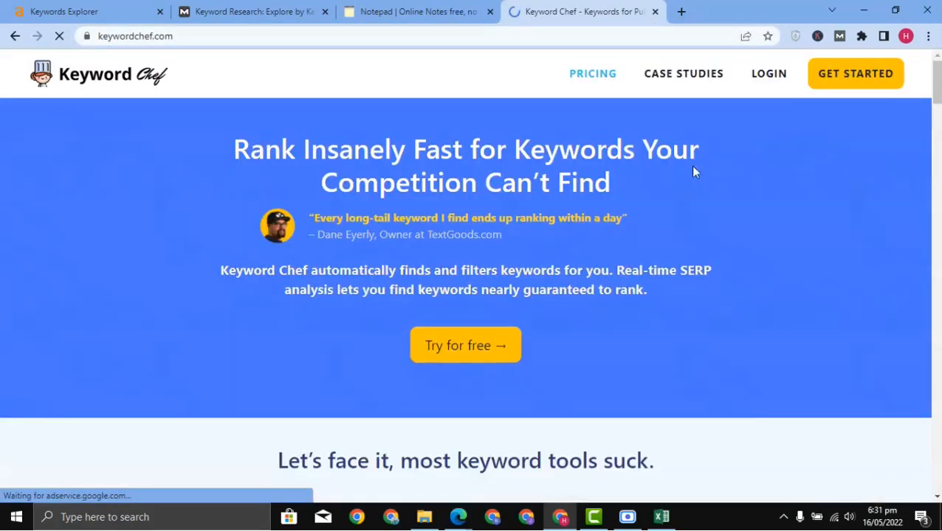
click(774, 81)
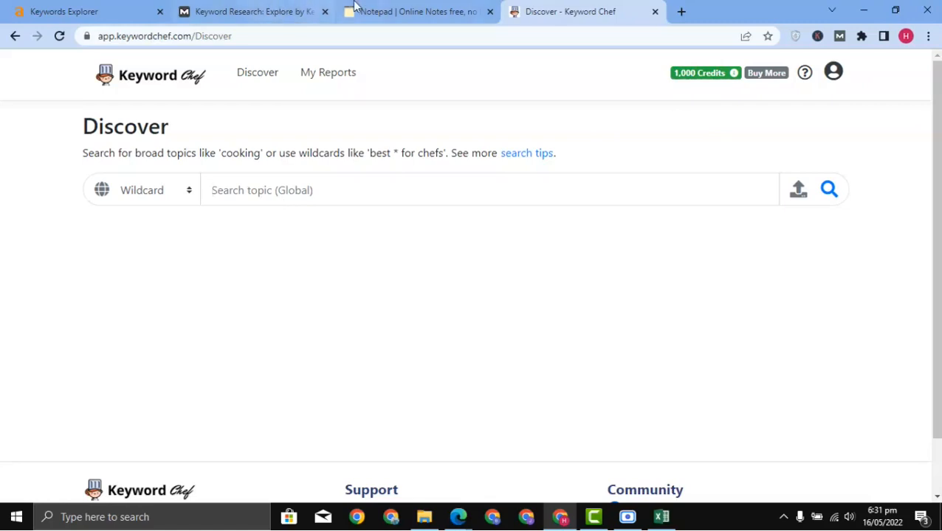
- Copy the phrase "Best Acrylic powder" from the online notepad
click(355, 7)
click(269, 9)
click(395, 9)
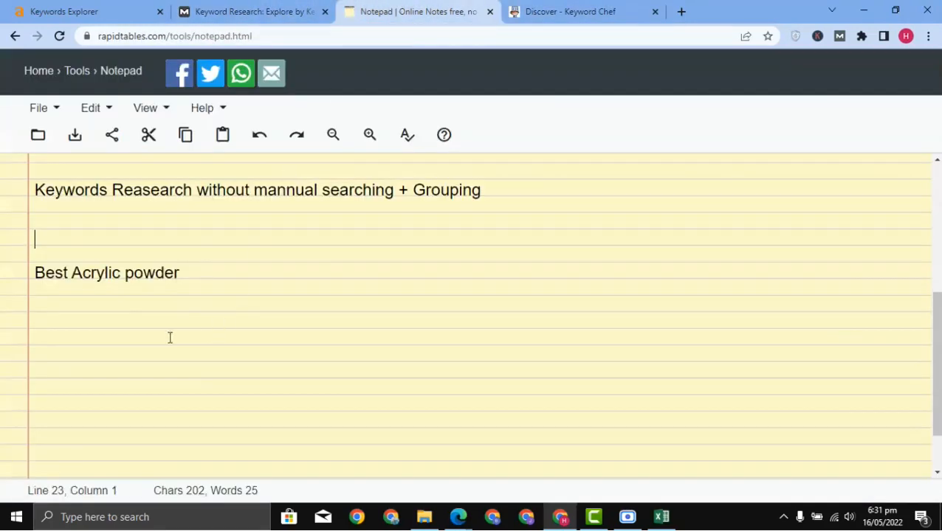
click(170, 334)
drag(35, 277, 202, 273)
key(ctrl+c)
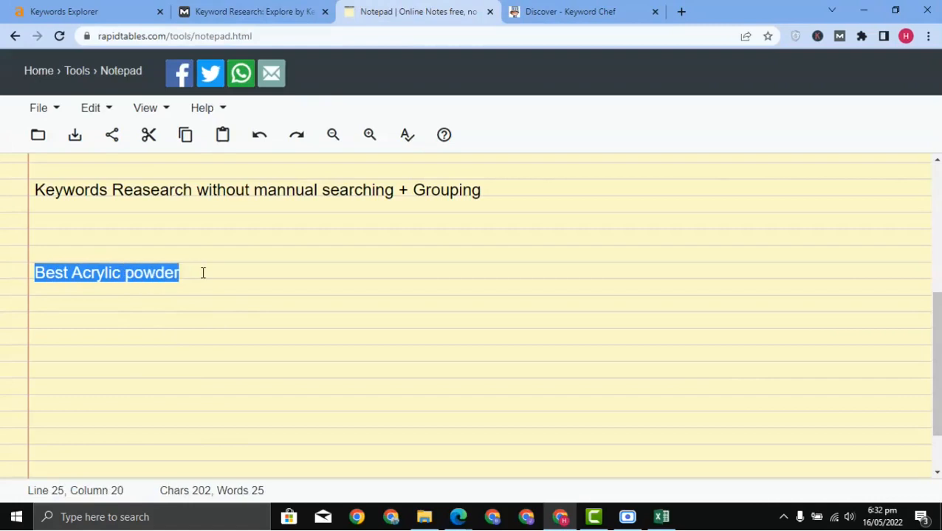
- Paste the copied phrase as the Keyword Chef search topic and remove "Best", leaving "Acrylic powder"
click(553, 13)
click(332, 193)
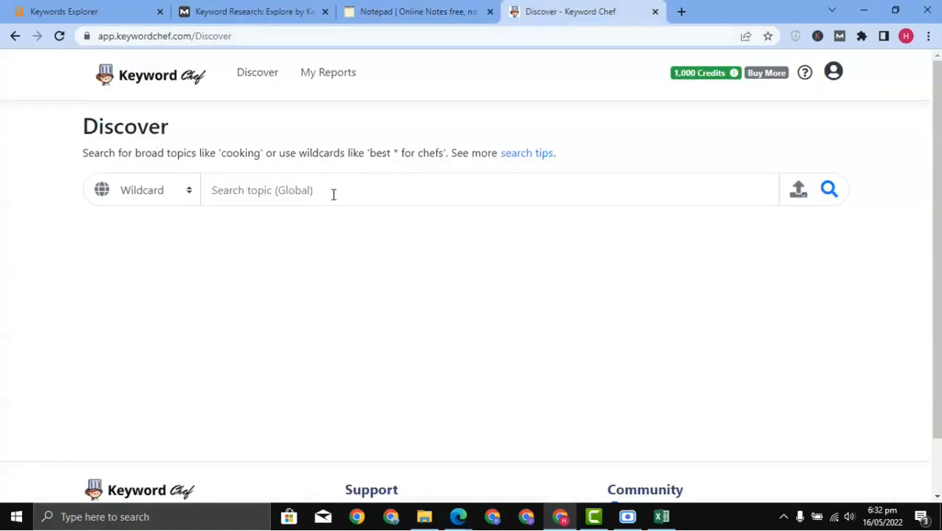
key(ctrl+v)
drag(236, 194, 214, 195)
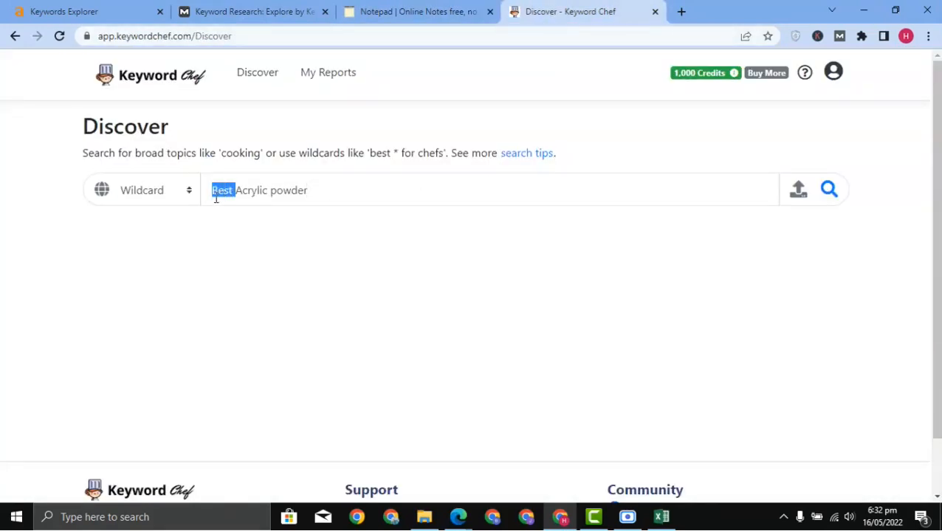
key(BackSpace)
drag(320, 191, 222, 190)
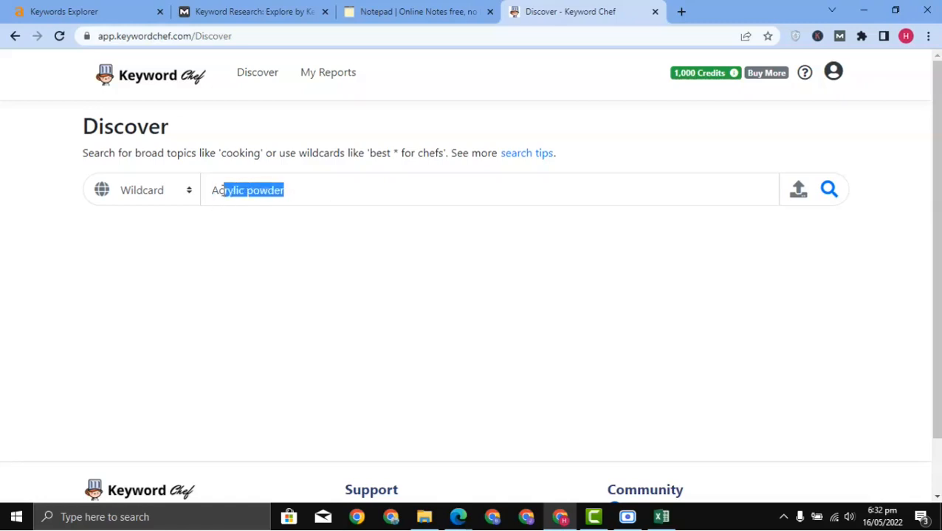
click(221, 229)
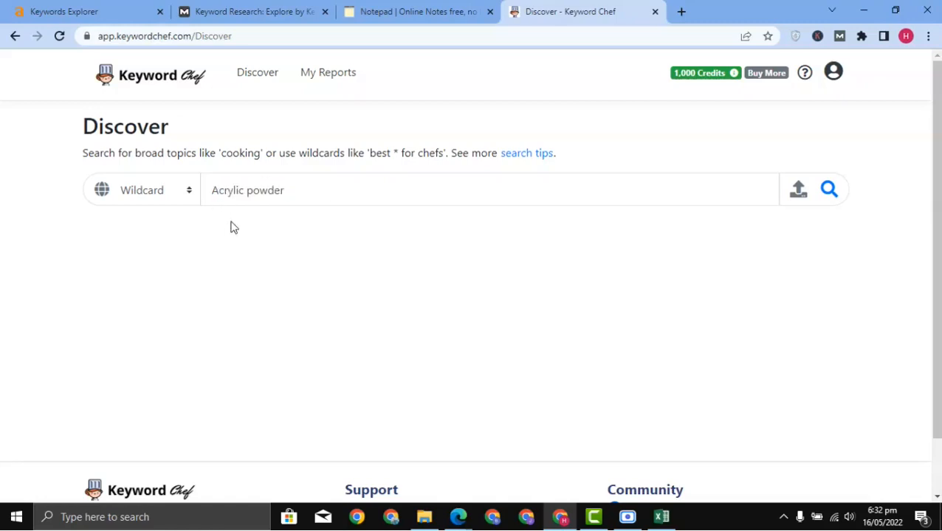
- Set the search type to Best and run the Acrylic powder search
click(137, 194)
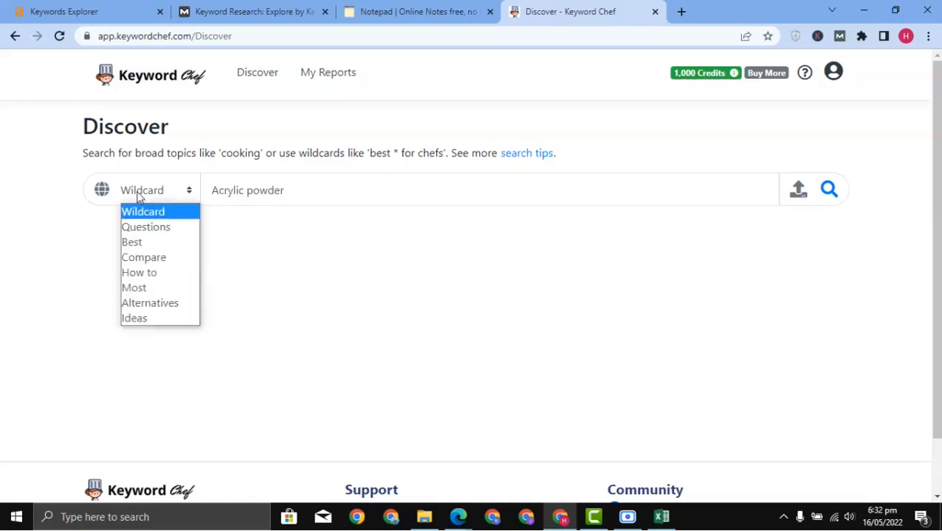
click(147, 245)
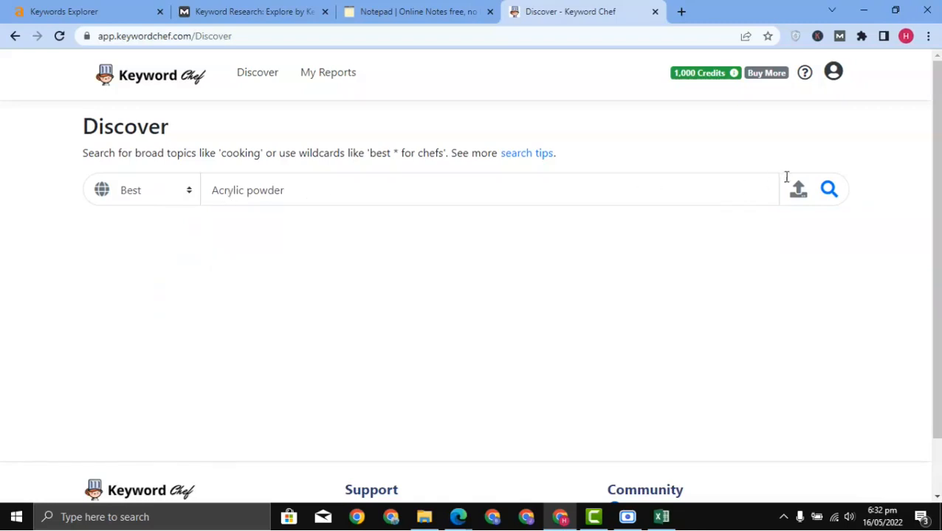
click(831, 191)
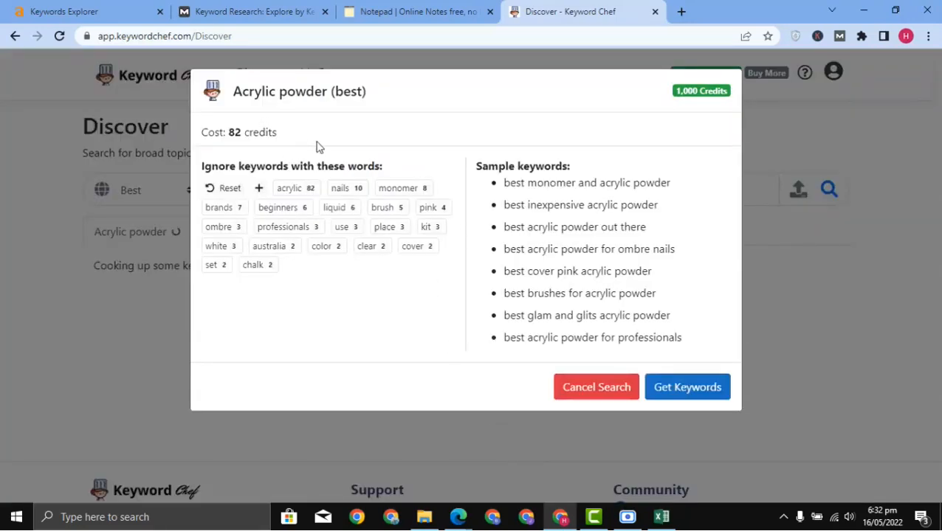
- Examine the search's credit cost, the available credits and the list of words that can be ignored
drag(276, 133, 207, 133)
drag(279, 134, 206, 135)
click(205, 135)
drag(260, 134, 227, 133)
click(224, 133)
drag(289, 135, 221, 133)
click(221, 132)
drag(672, 95, 703, 95)
click(646, 104)
drag(283, 137, 224, 133)
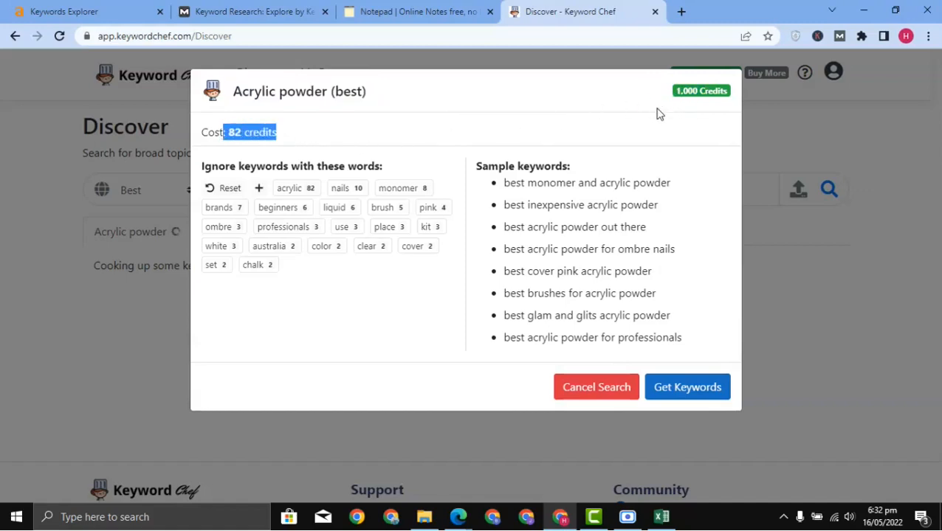
click(250, 270)
click(225, 271)
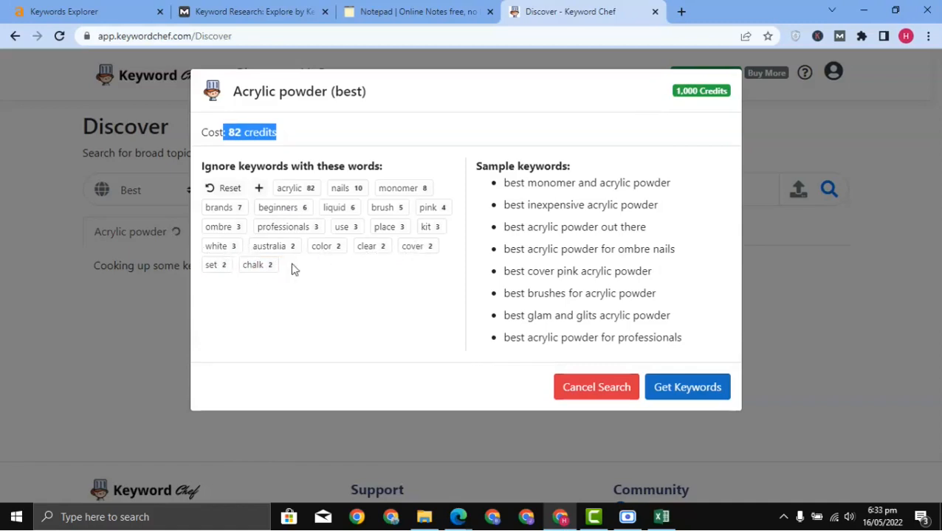
click(341, 270)
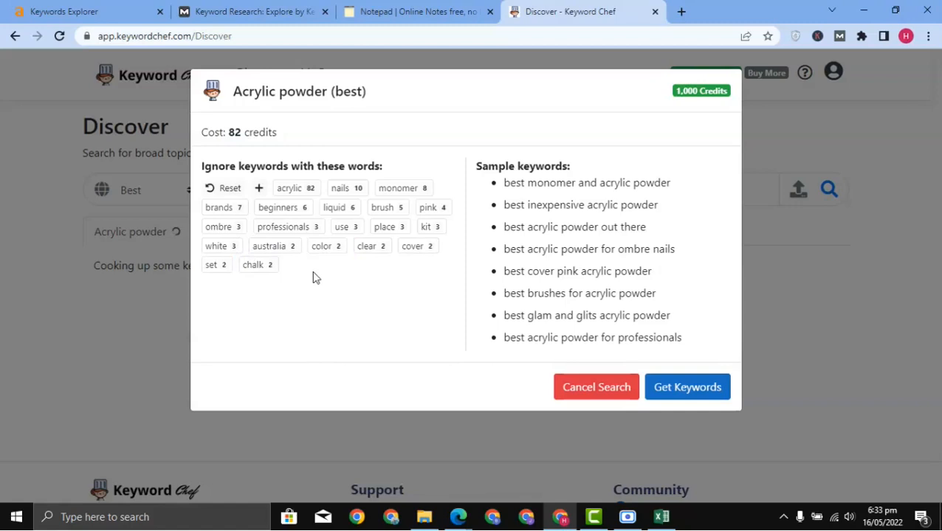
drag(258, 268, 255, 259)
- Get the keywords for the Acrylic powder (best) search and skim the resulting list
click(686, 391)
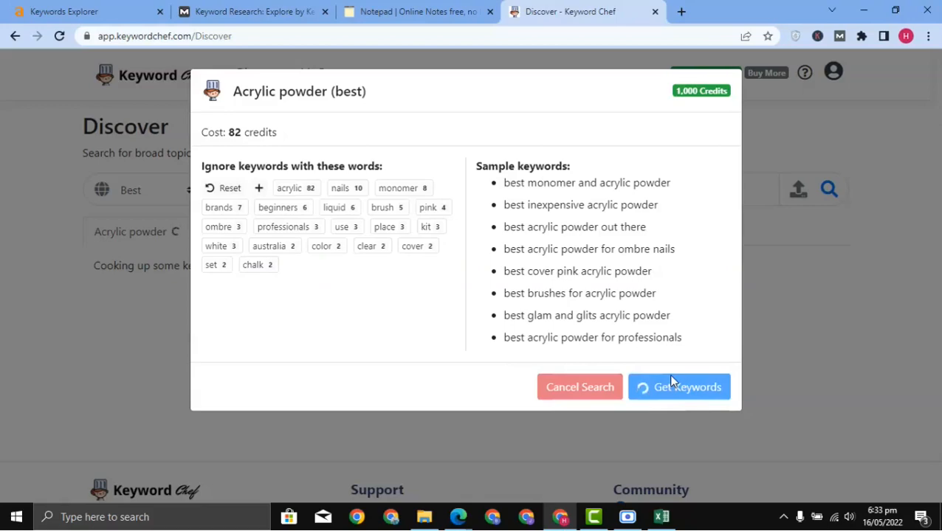
scroll(616, 305, down, 2)
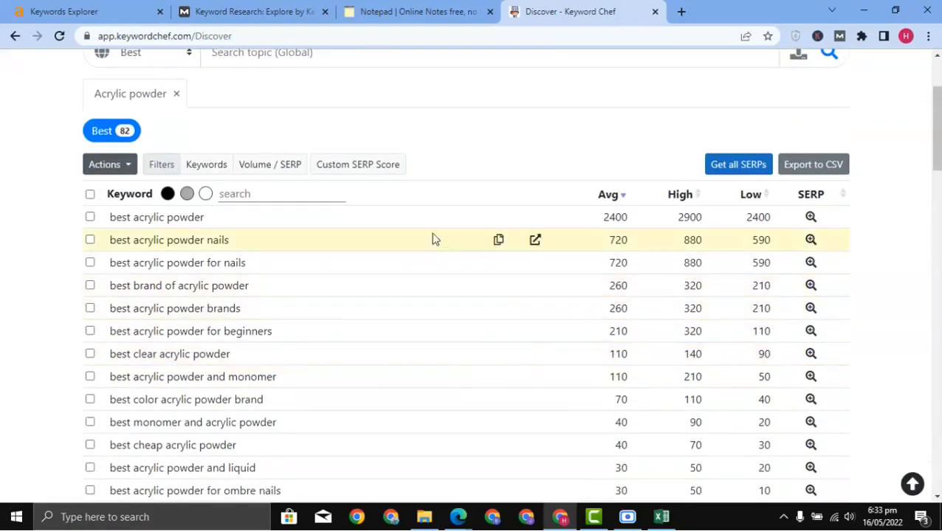
scroll(696, 255, down, 6)
scroll(696, 255, up, 10)
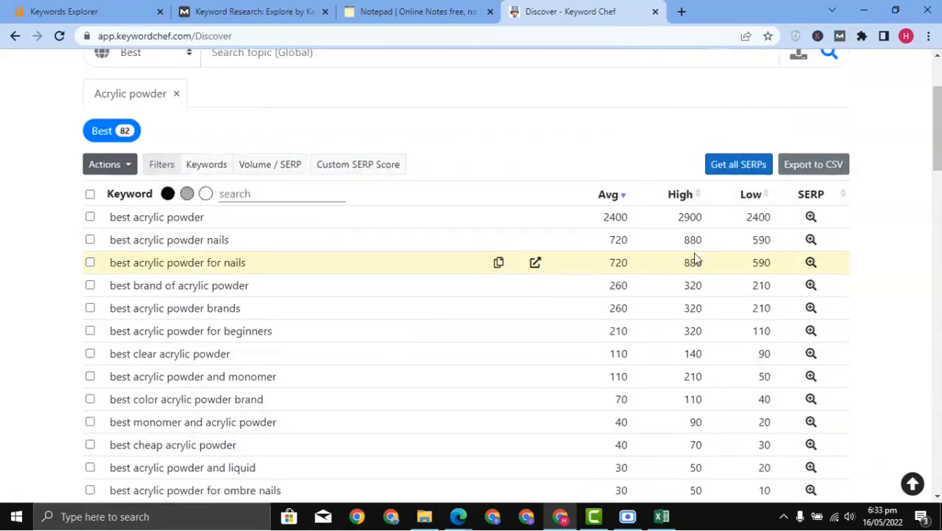
- Try to get the SERPs for all listed keywords at once
scroll(732, 305, down, 1)
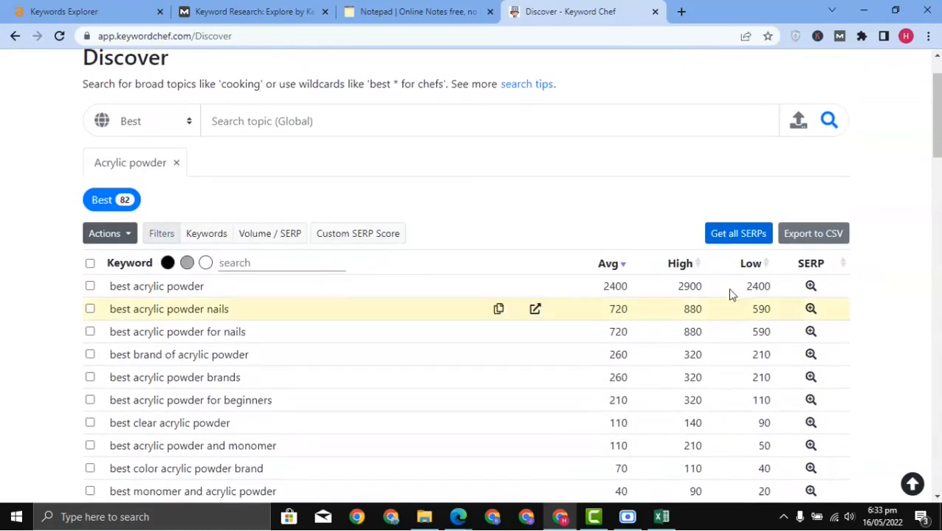
click(723, 236)
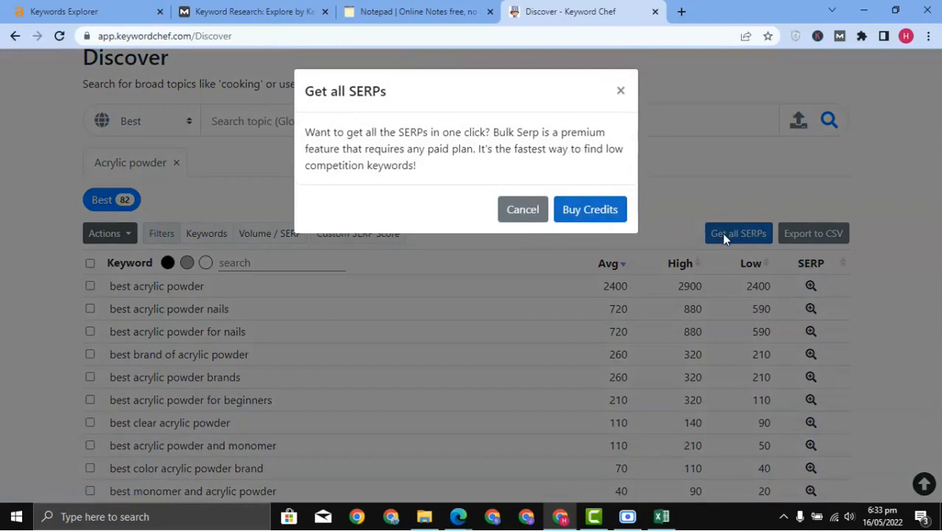
click(519, 214)
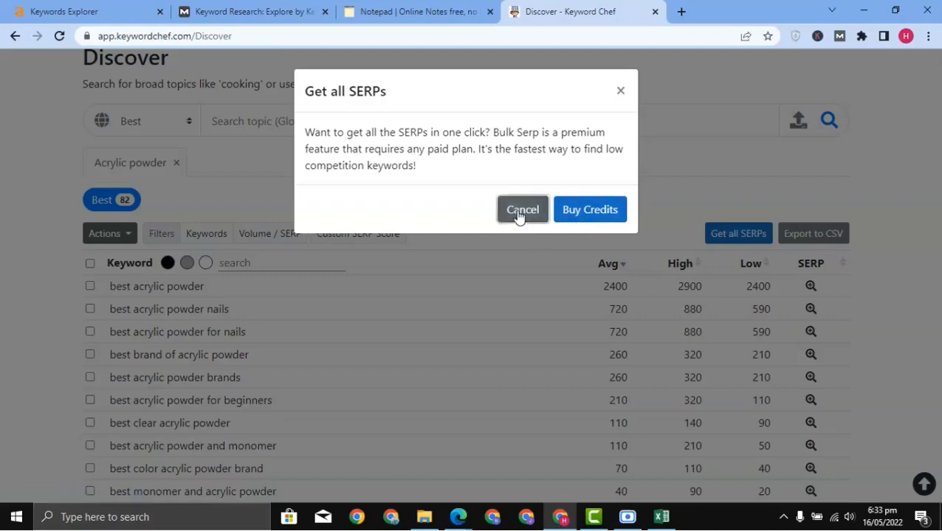
- Export the best acrylic powder keywords to a CSV file and look through the full keyword list
click(808, 235)
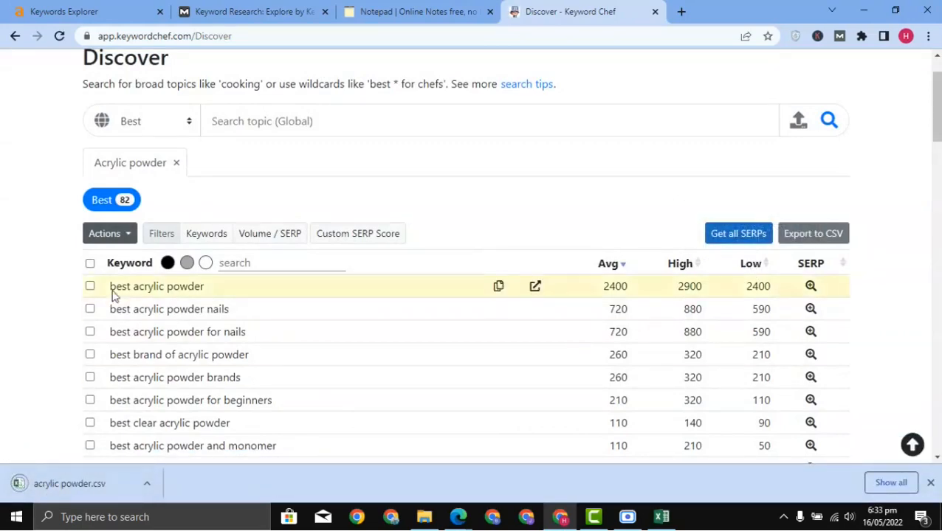
scroll(194, 326, down, 15)
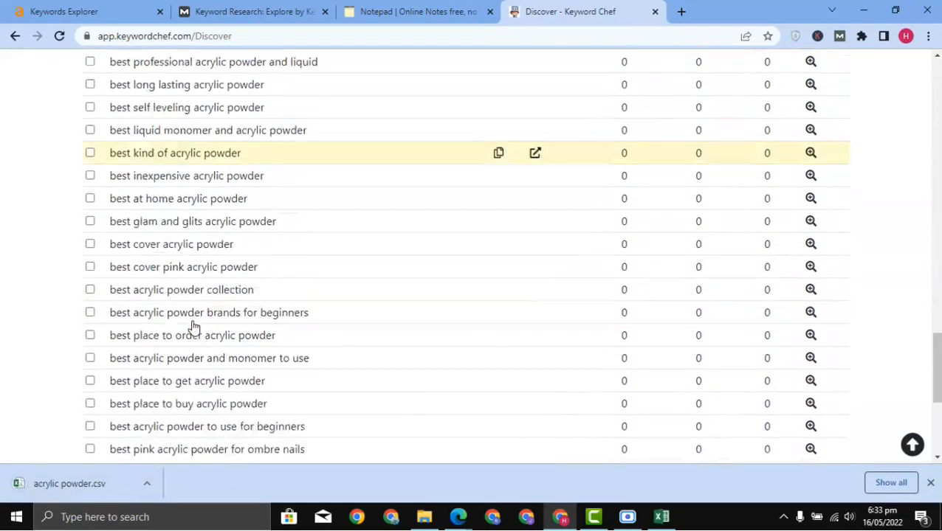
scroll(193, 326, down, 4)
scroll(180, 325, up, 12)
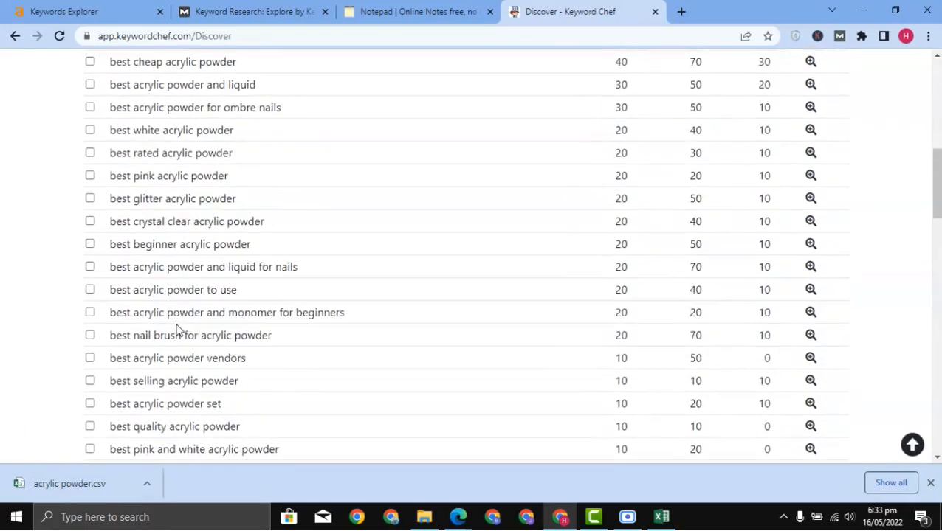
scroll(177, 330, up, 7)
scroll(172, 335, down, 4)
scroll(168, 389, up, 2)
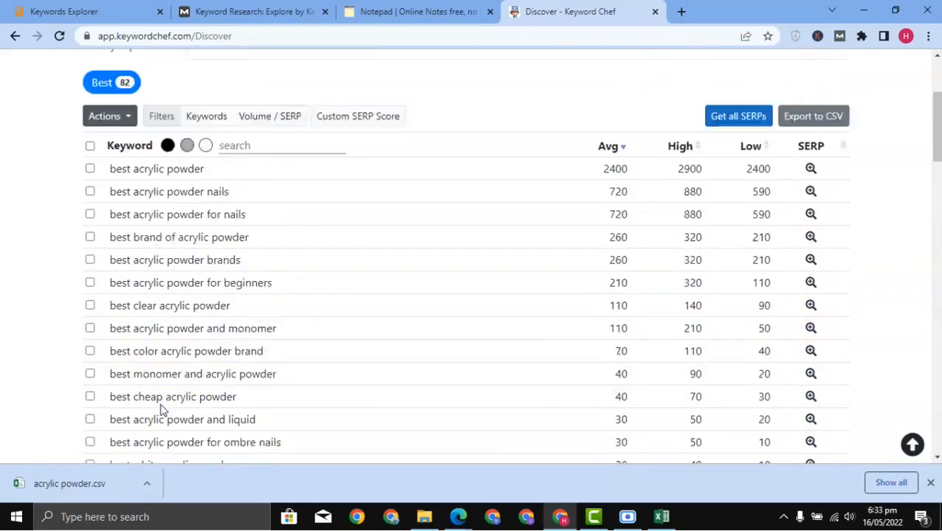
scroll(161, 411, up, 3)
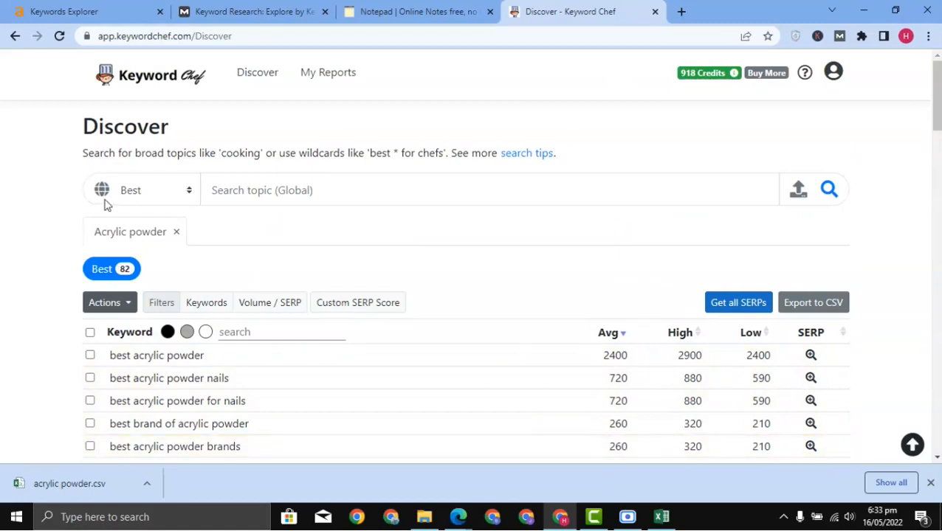
- Enter "Acrylic powder" as the topic for another search, leaving out the word "Best"
click(268, 199)
text(Best Acrylic powder)
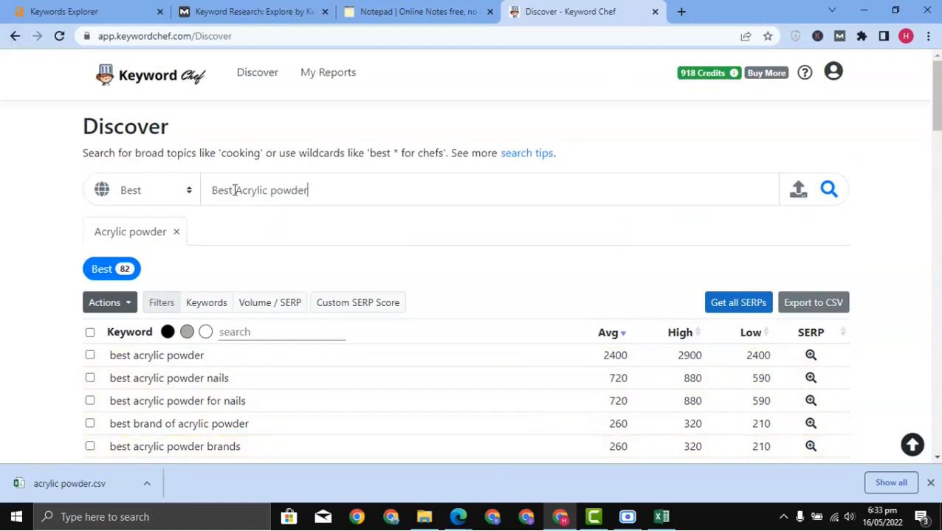
drag(236, 190, 211, 190)
key(BackSpace)
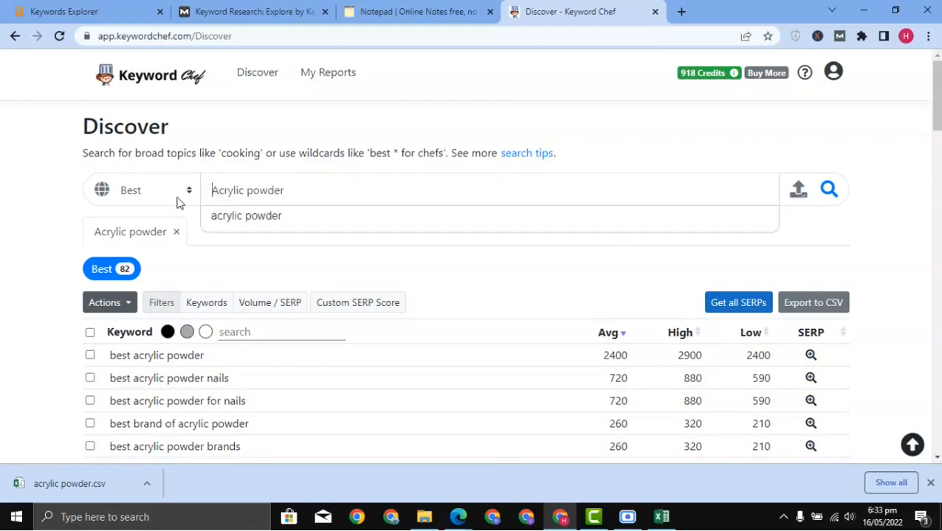
click(190, 249)
- Change the search type to How to and run the Acrylic powder search
click(143, 186)
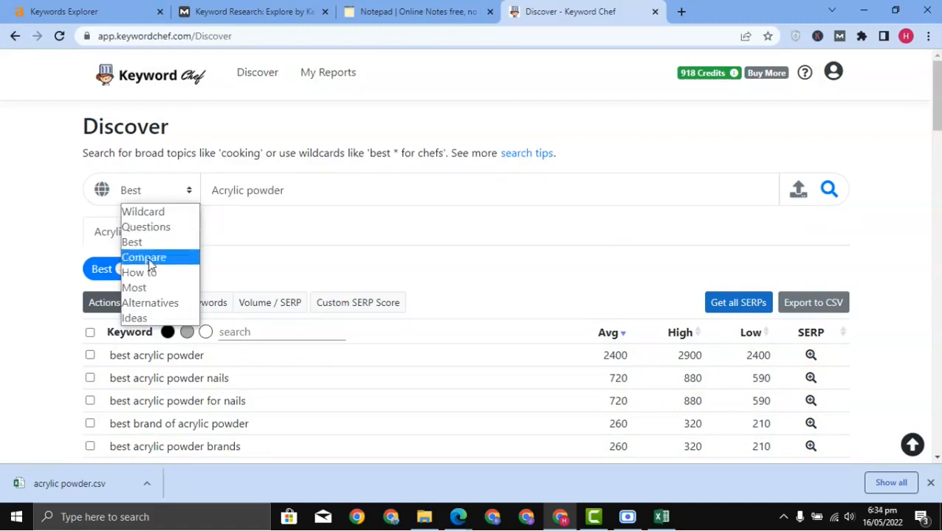
click(165, 279)
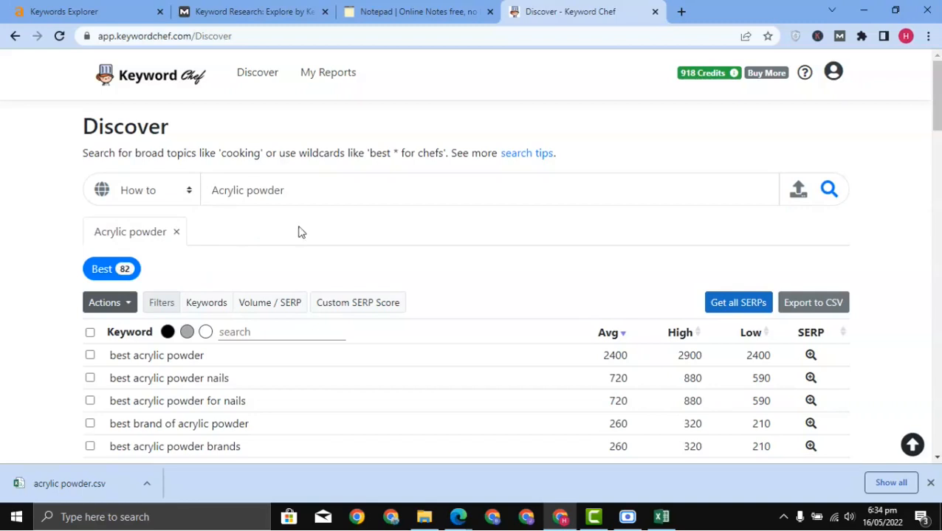
click(831, 194)
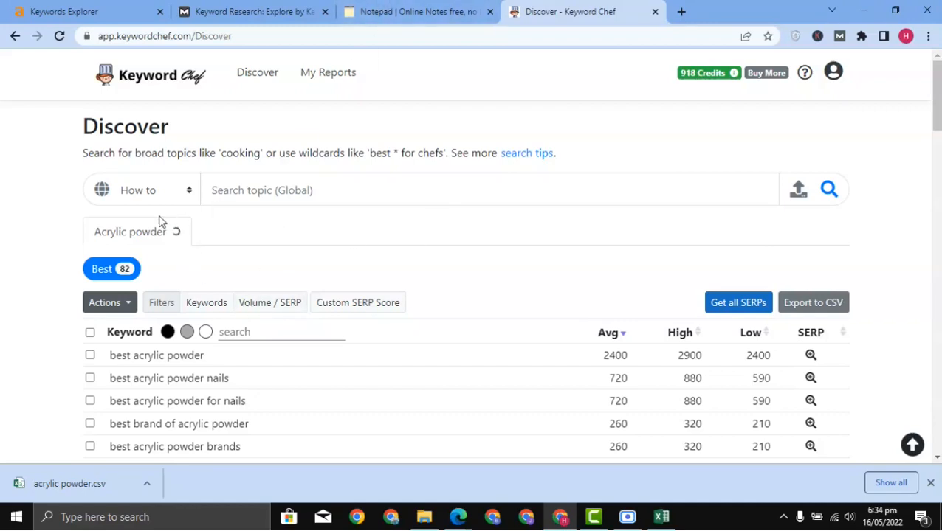
- Review the sample keywords for the Acrylic powder how-to search and get its keywords with similar reports merged
click(152, 192)
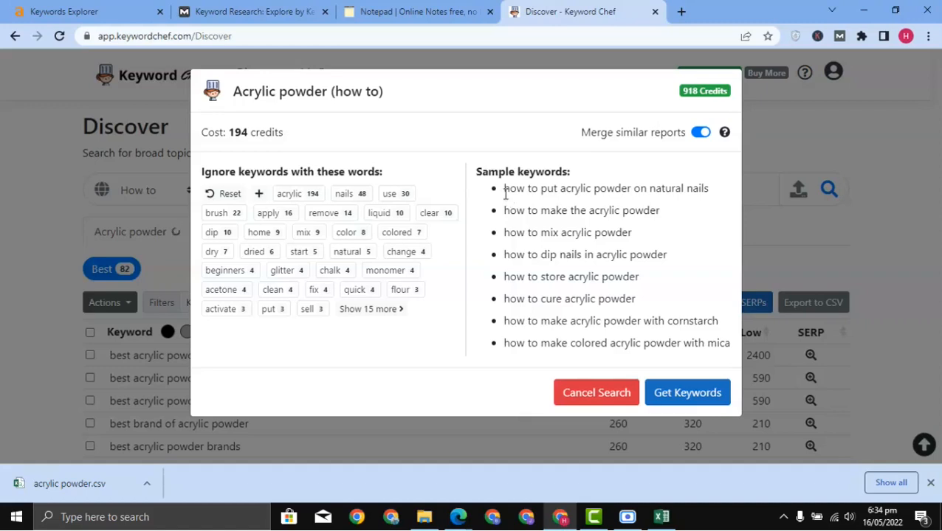
drag(504, 193, 707, 343)
click(593, 282)
click(687, 396)
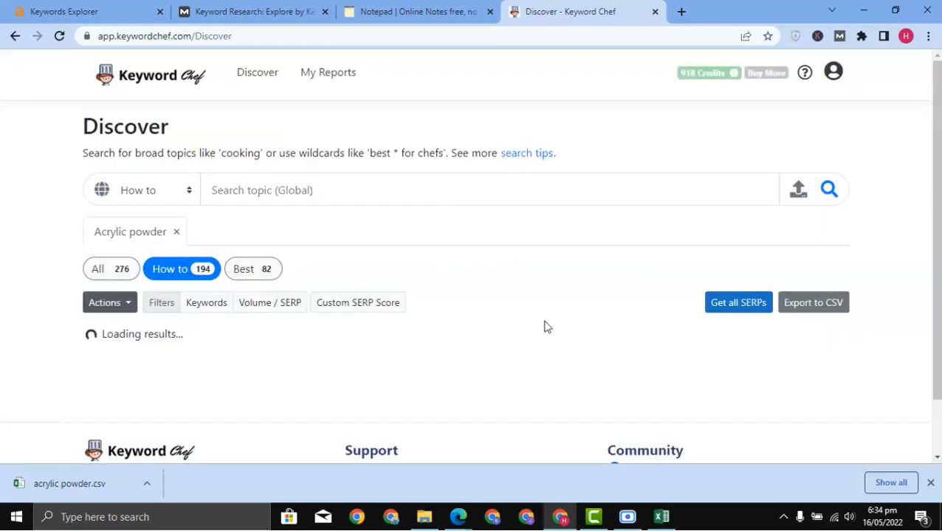
- Export the how-to acrylic powder keywords to a CSV file
scroll(552, 339, down, 1)
scroll(552, 339, down, 1)
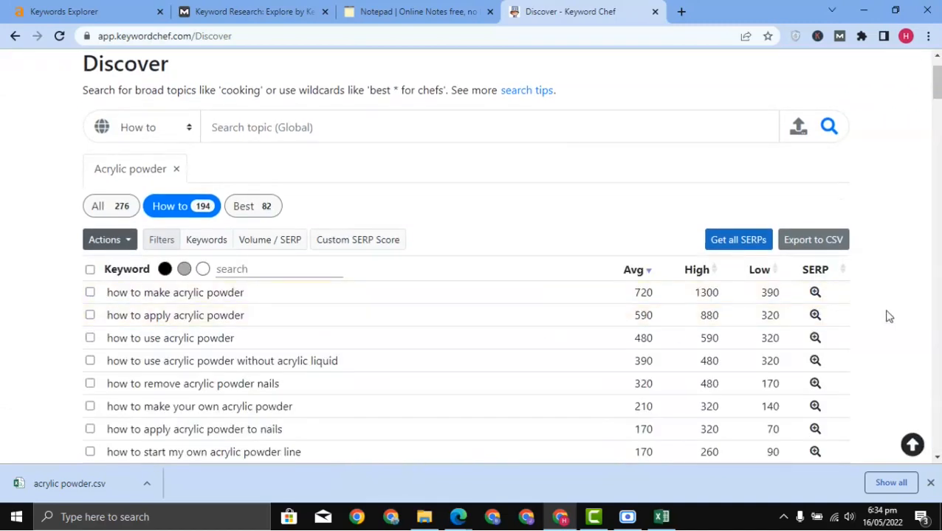
click(803, 241)
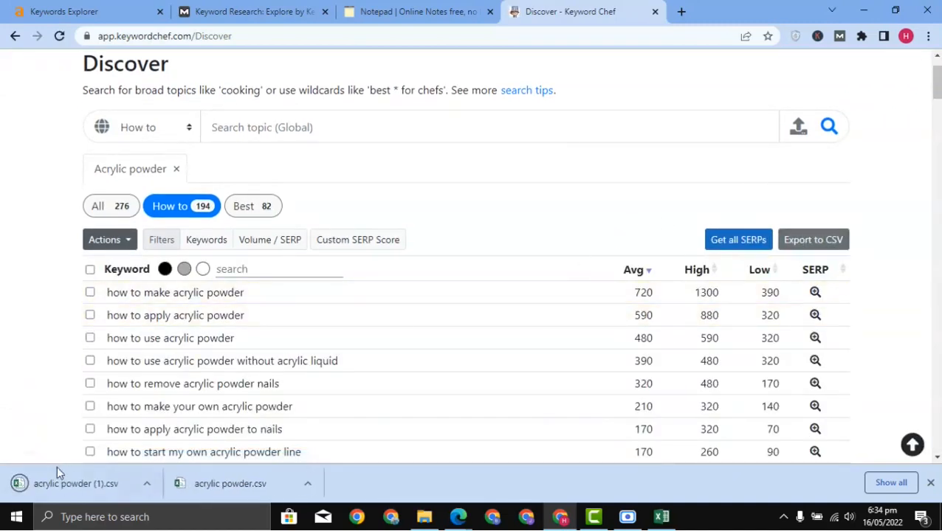
- Switch to Ahrefs Keywords Explorer and search Google in the United States for "Best Acrylic powder"
click(393, 7)
click(168, 238)
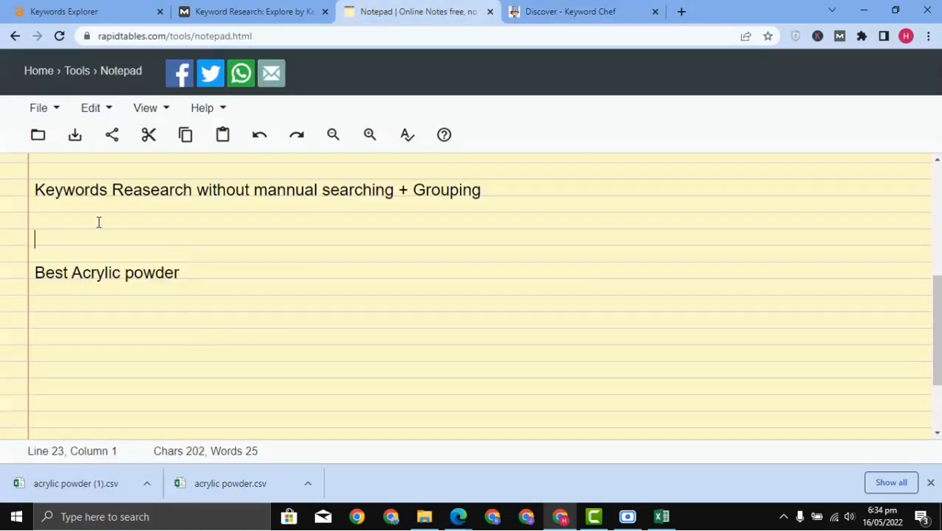
click(97, 222)
click(84, 12)
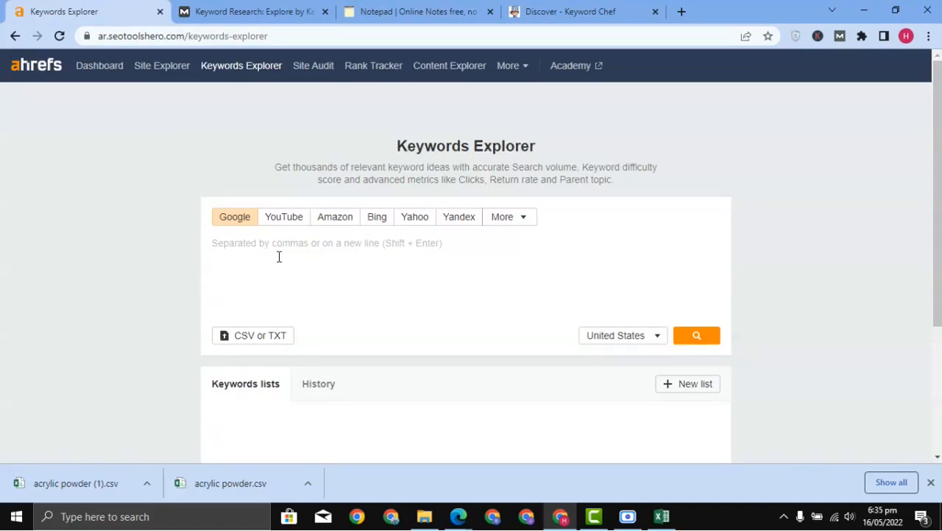
text(Best Acrylic powder)
click(685, 337)
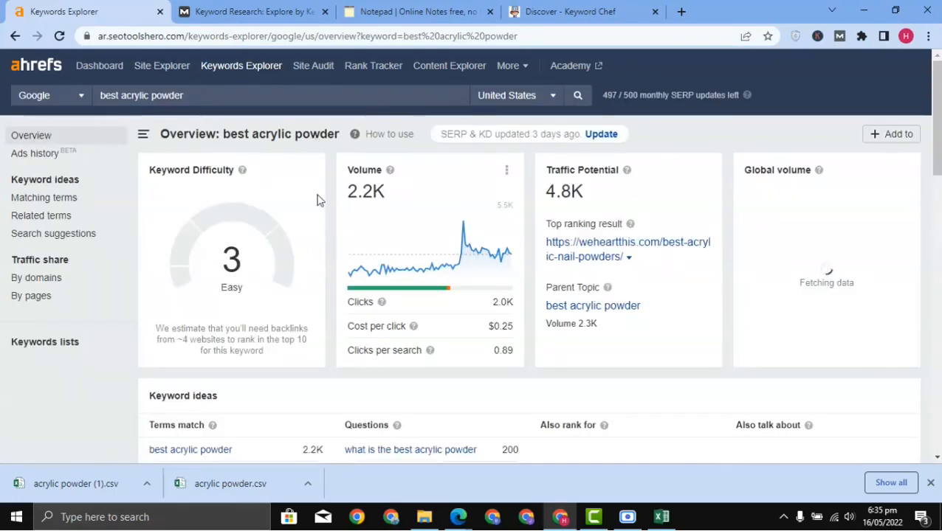
- Open the full list of matching terms for best acrylic powder and look through its keywords
scroll(141, 237, down, 5)
scroll(191, 244, up, 2)
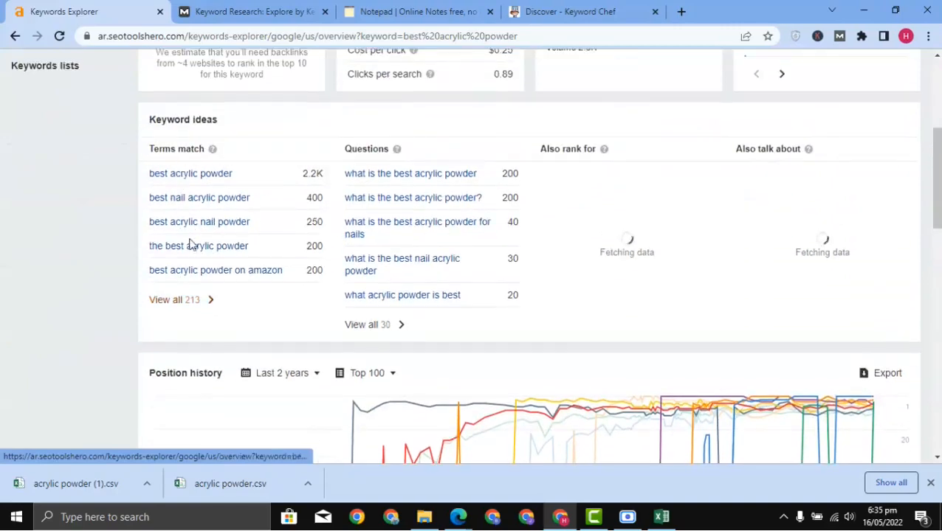
click(181, 299)
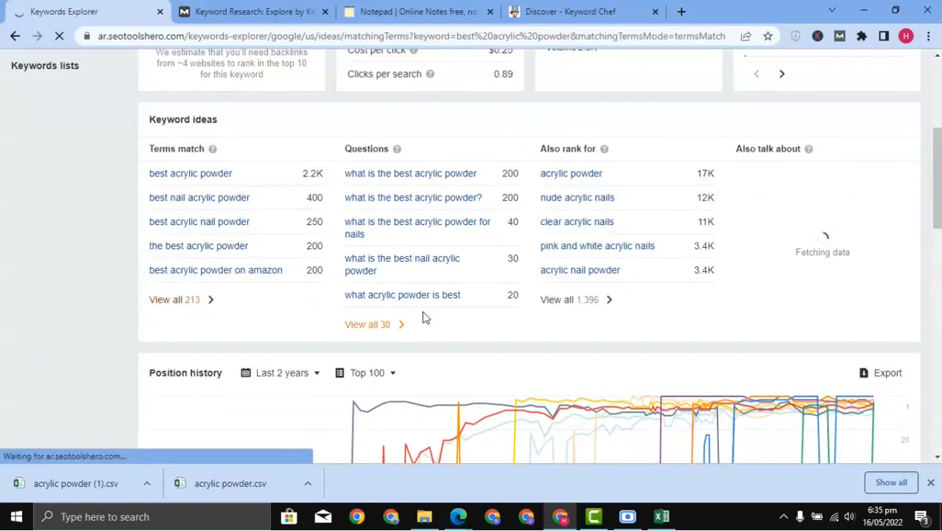
scroll(425, 318, down, 2)
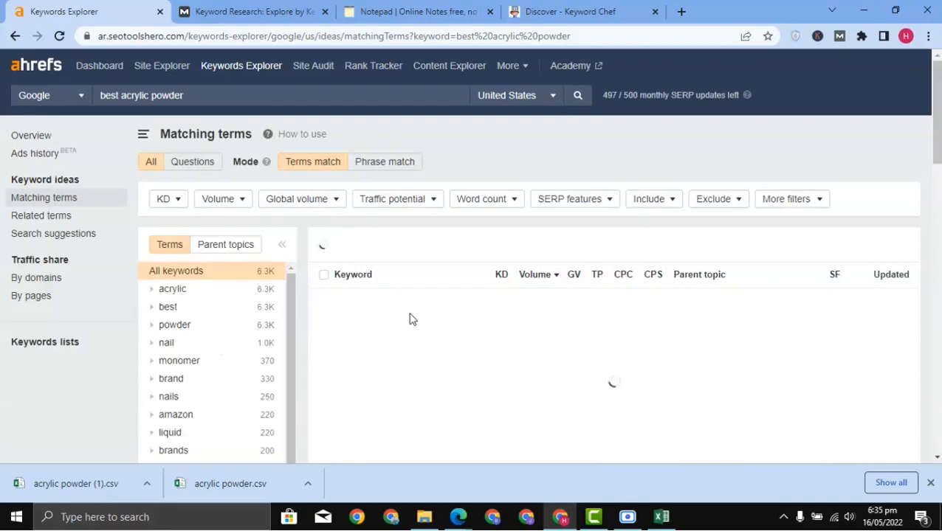
scroll(428, 316, down, 5)
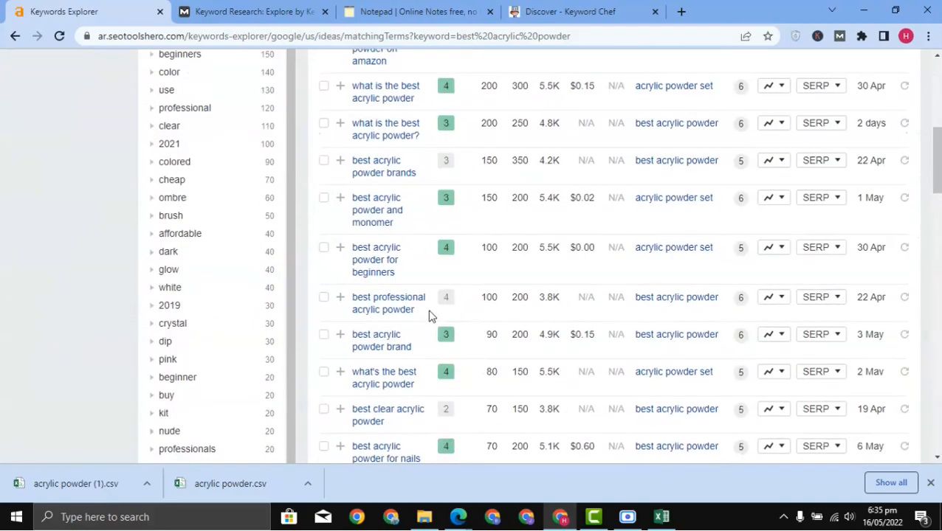
scroll(416, 350, down, 3)
scroll(409, 340, up, 15)
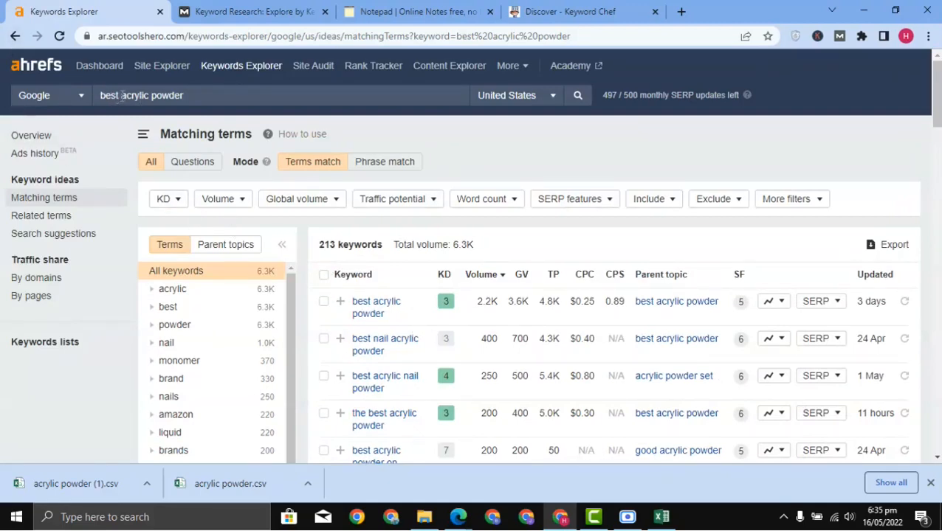
- Shorten the search to "acrylic powder" and limit the matching terms to questions
key(BackSpace)
key(Return)
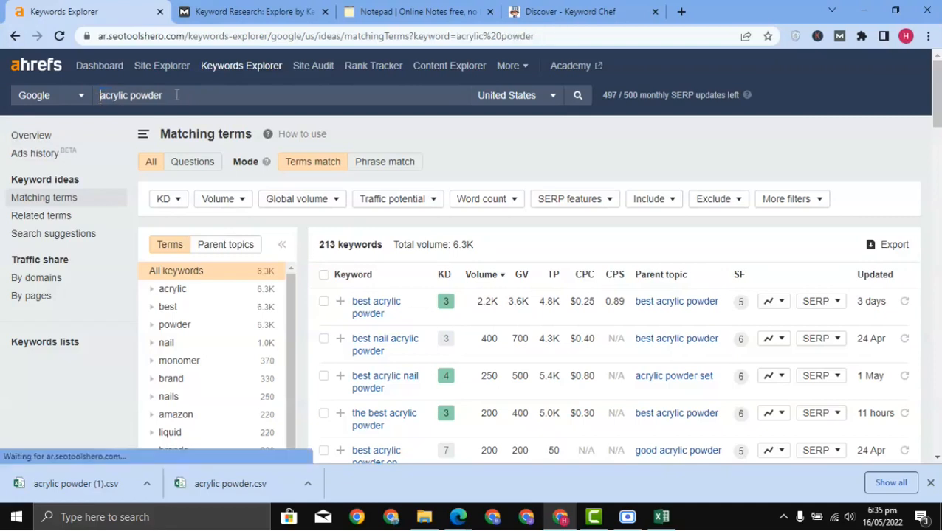
click(190, 170)
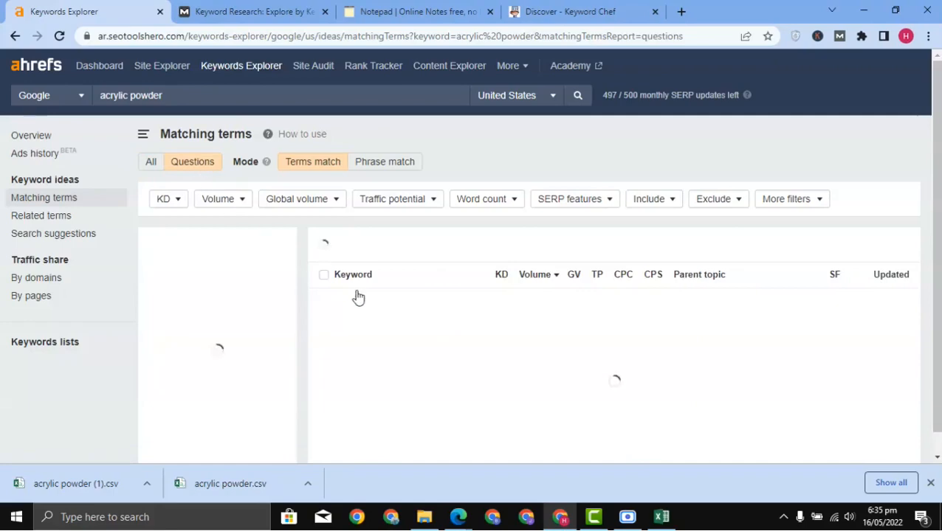
scroll(443, 370, down, 7)
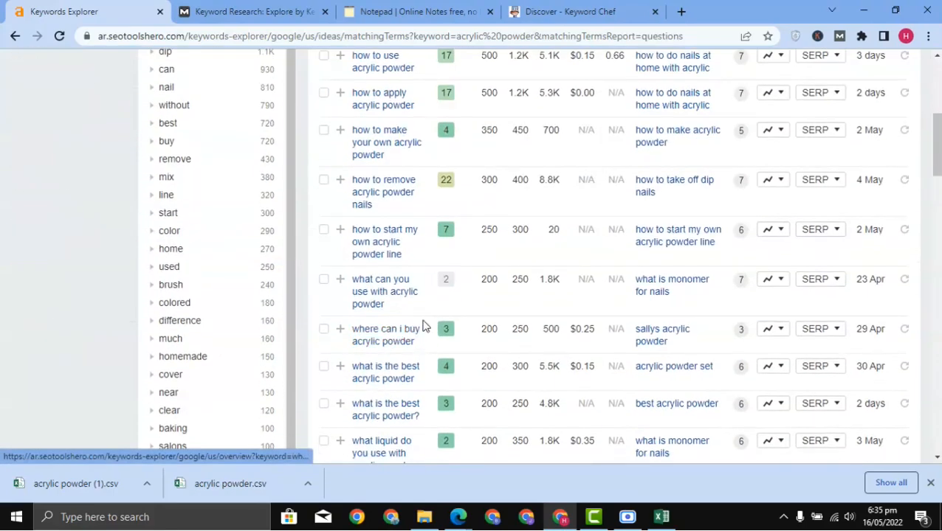
scroll(406, 219, up, 4)
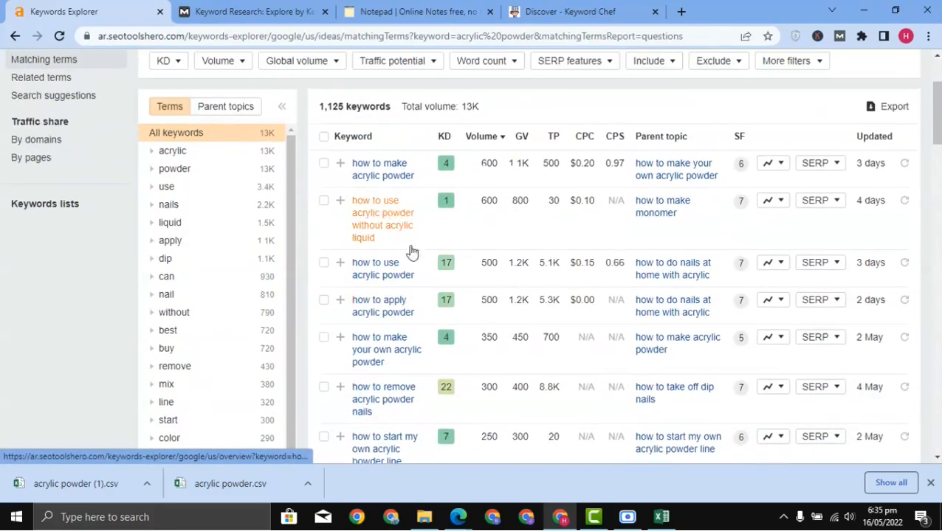
scroll(406, 349, up, 4)
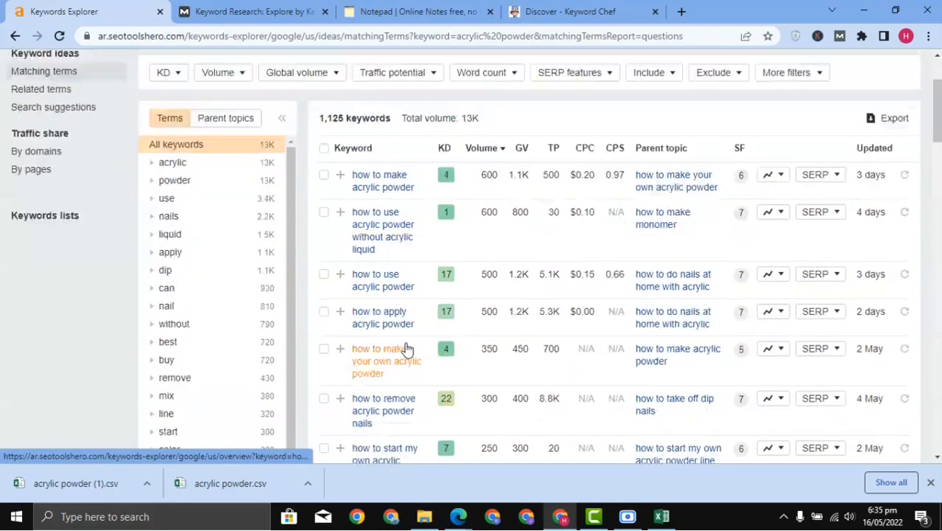
- Filter the question keywords to those including the word "how" and look through the filtered list
click(658, 209)
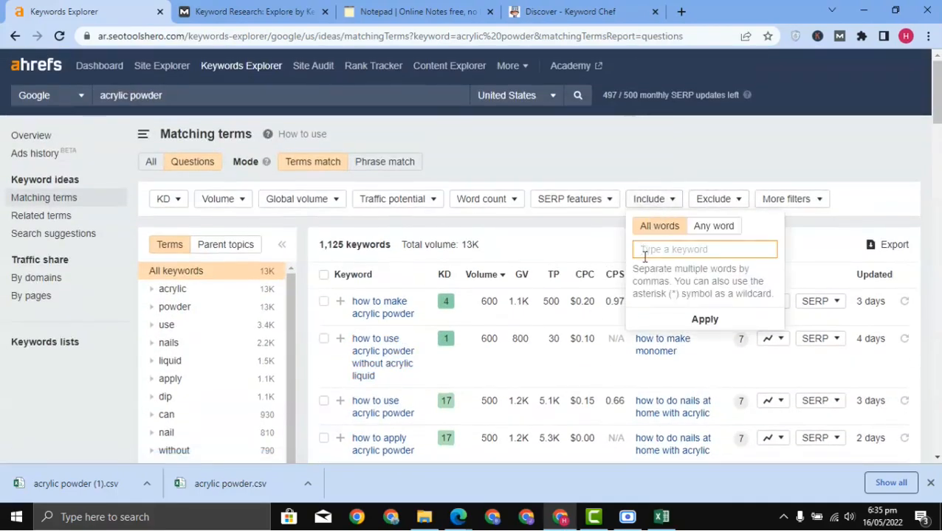
text(how)
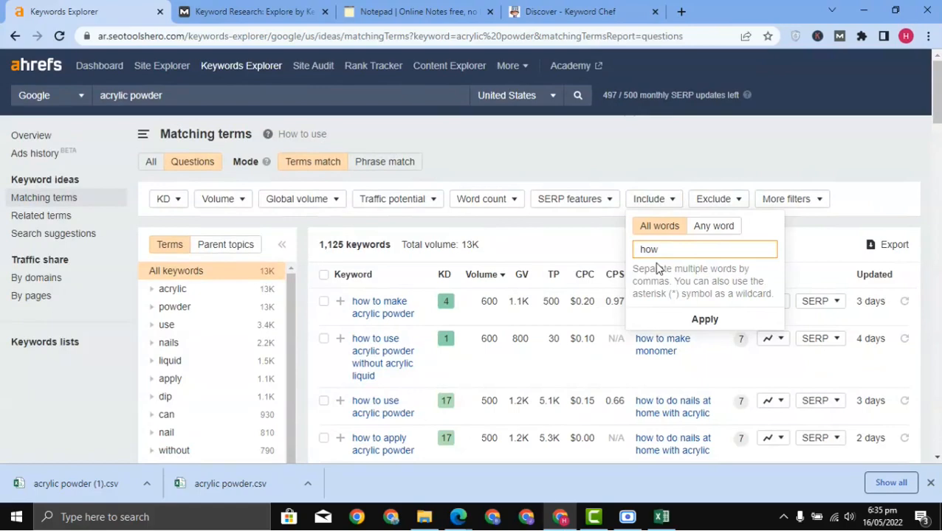
click(679, 319)
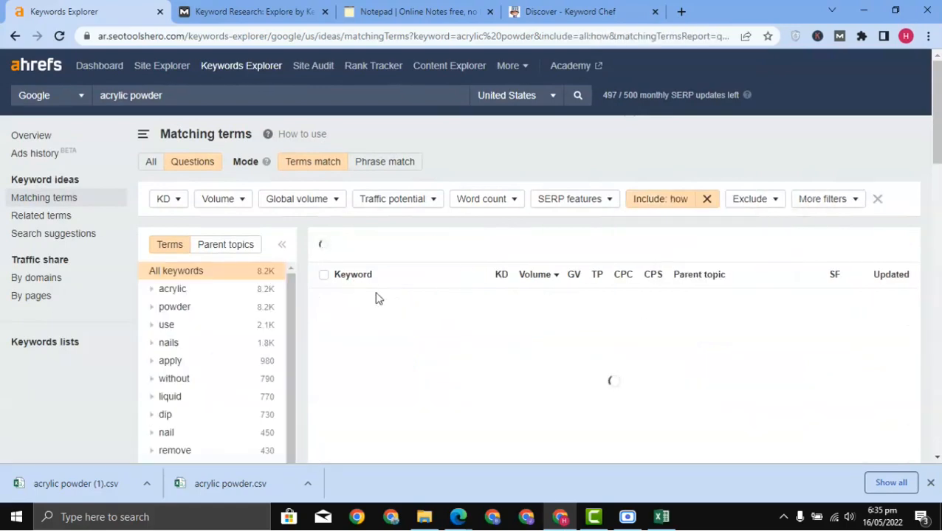
scroll(390, 319, down, 4)
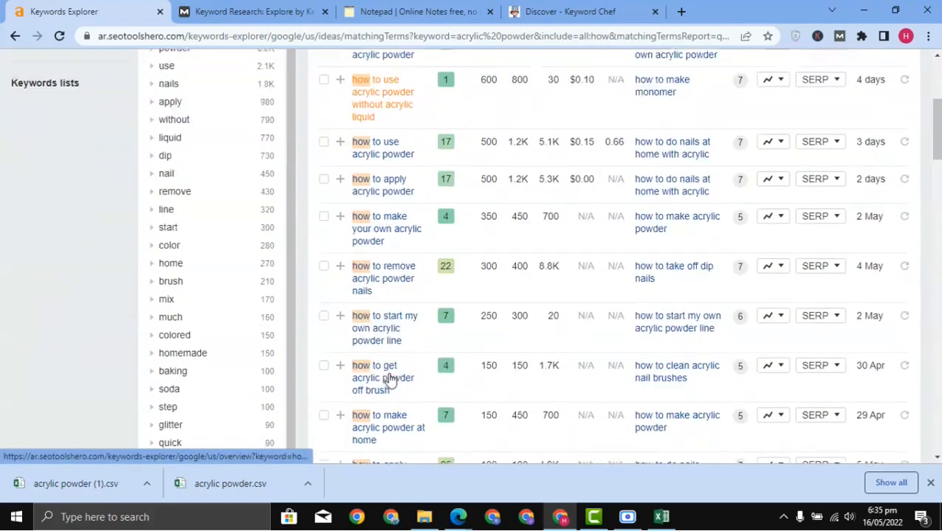
scroll(381, 353, up, 4)
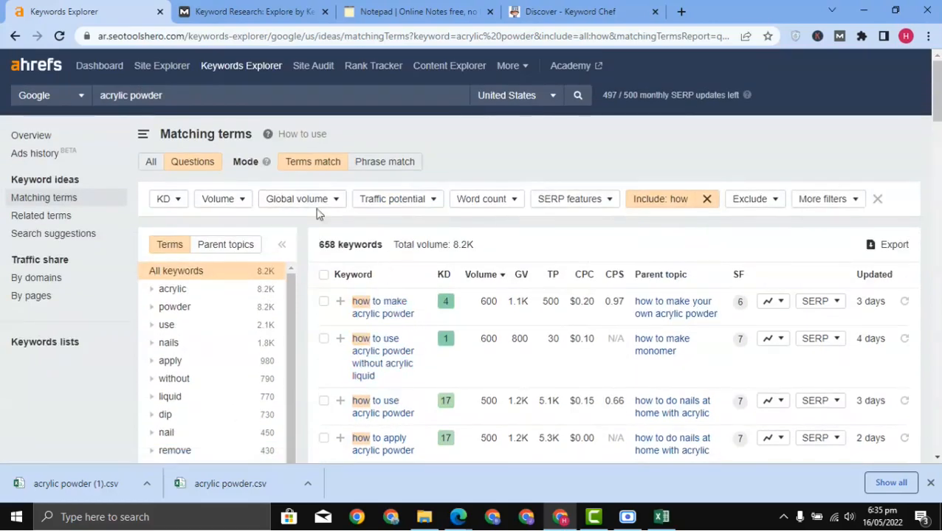
click(241, 9)
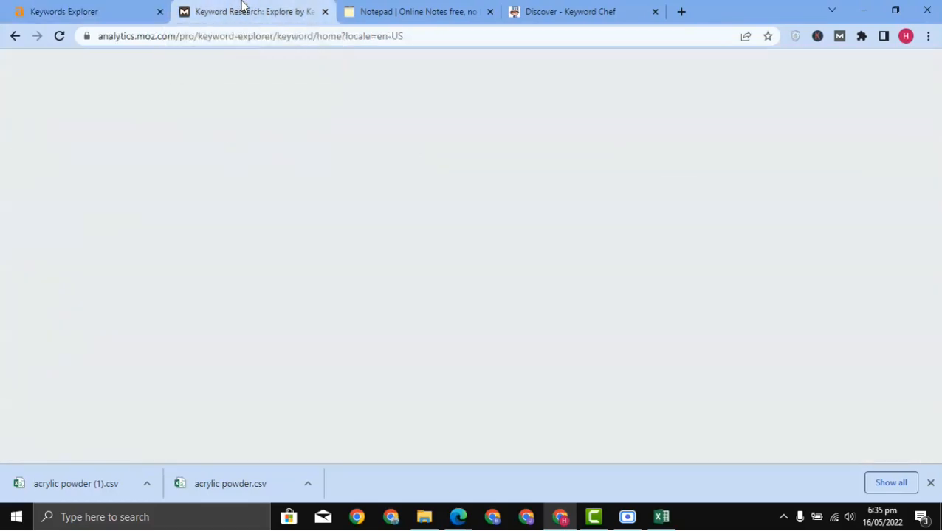
click(393, 7)
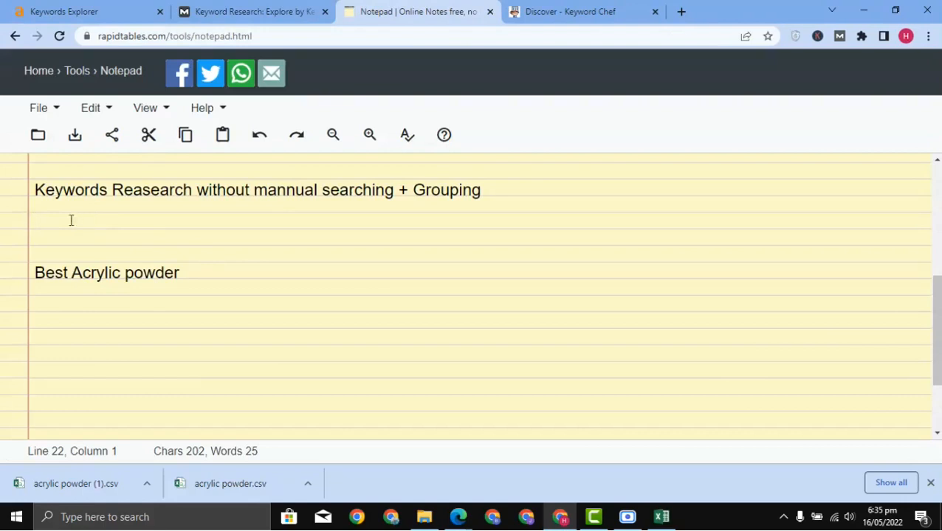
drag(32, 191, 476, 191)
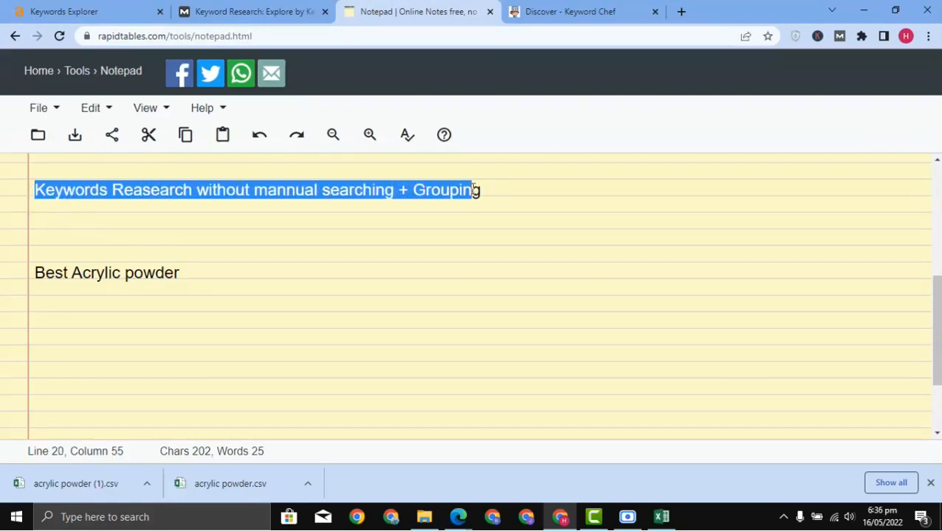
click(463, 208)
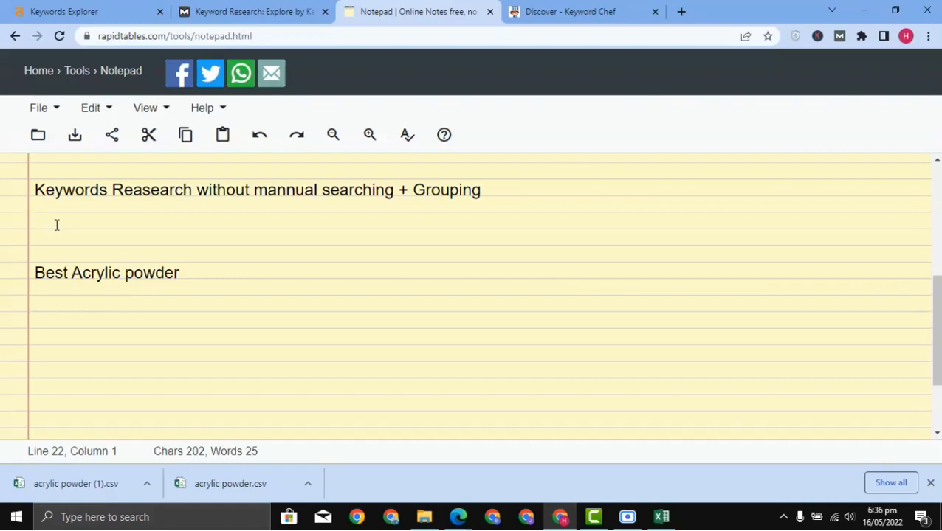
- Open the exported acrylic powder.csv file in Excel and fit the Keyword column's width to its contents
click(223, 485)
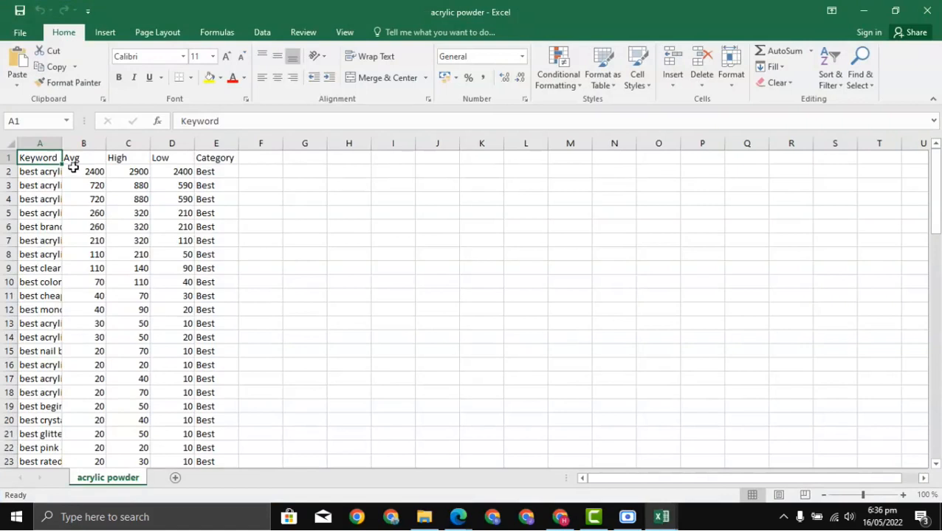
double_click(62, 143)
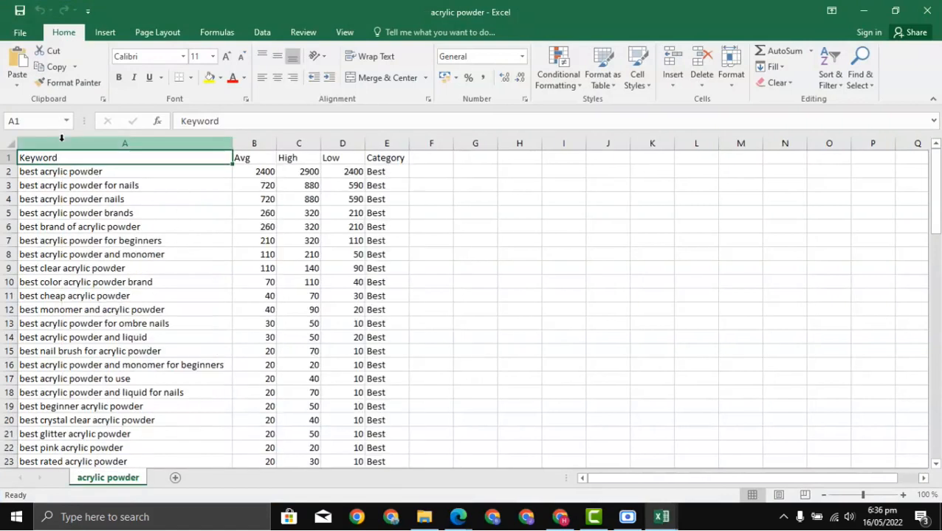
click(160, 225)
click(106, 176)
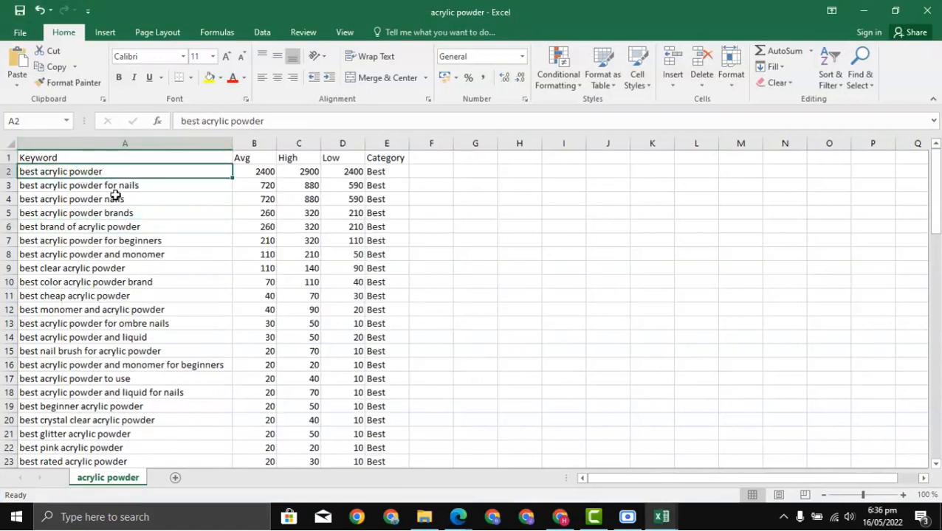
click(115, 187)
click(115, 172)
- Look through the whole list of best acrylic powder keywords in the worksheet, down to its last rows
scroll(121, 225, down, 18)
scroll(126, 315, down, 10)
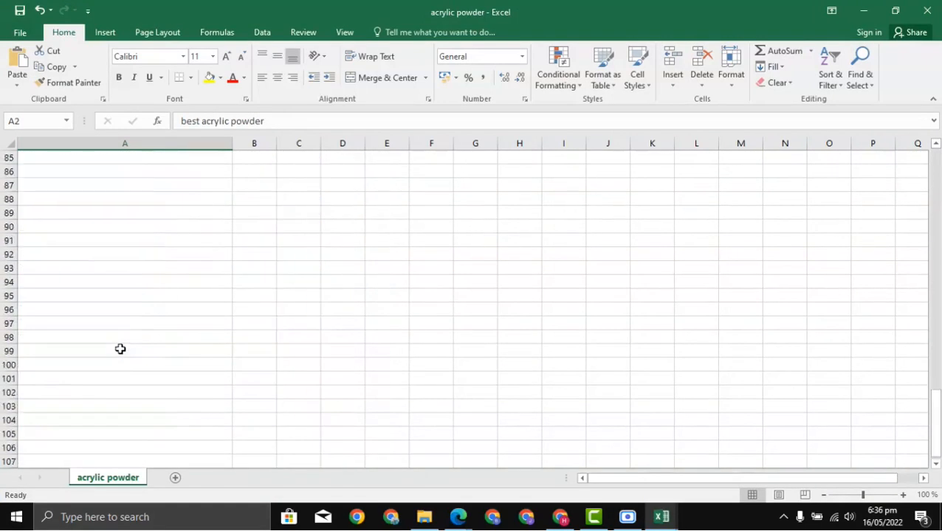
scroll(119, 347, up, 16)
scroll(117, 338, up, 12)
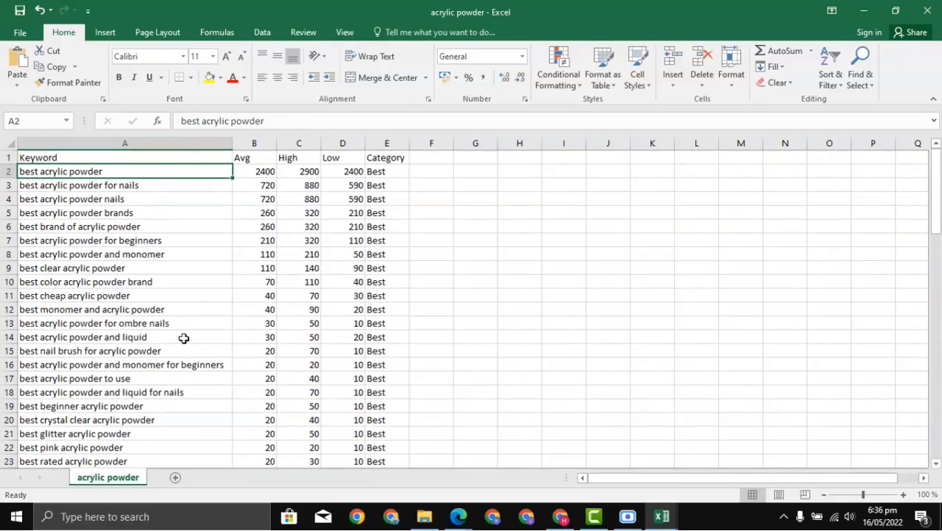
scroll(158, 314, down, 3)
scroll(157, 313, down, 8)
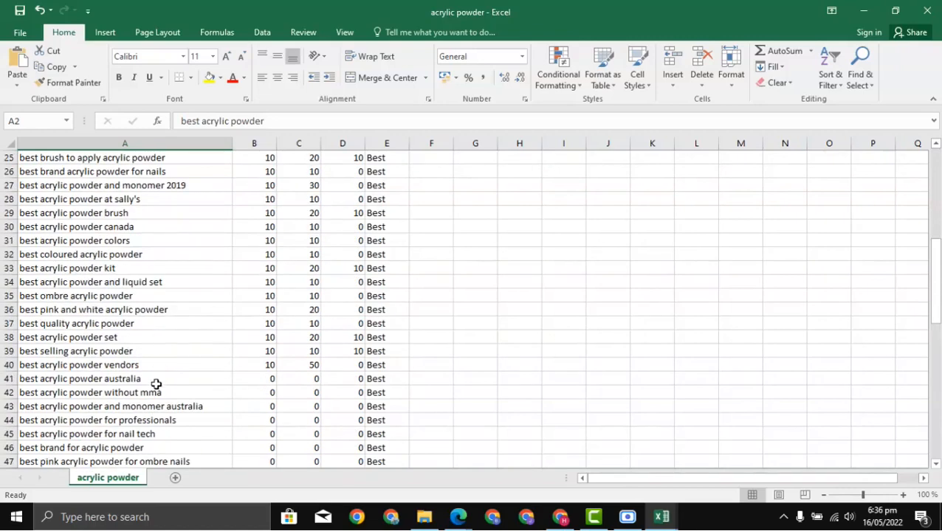
scroll(155, 384, down, 9)
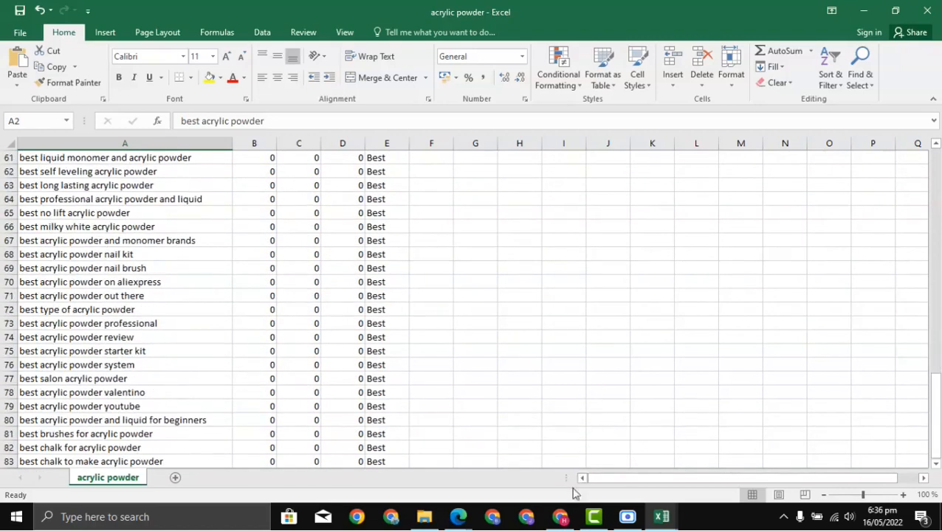
click(563, 518)
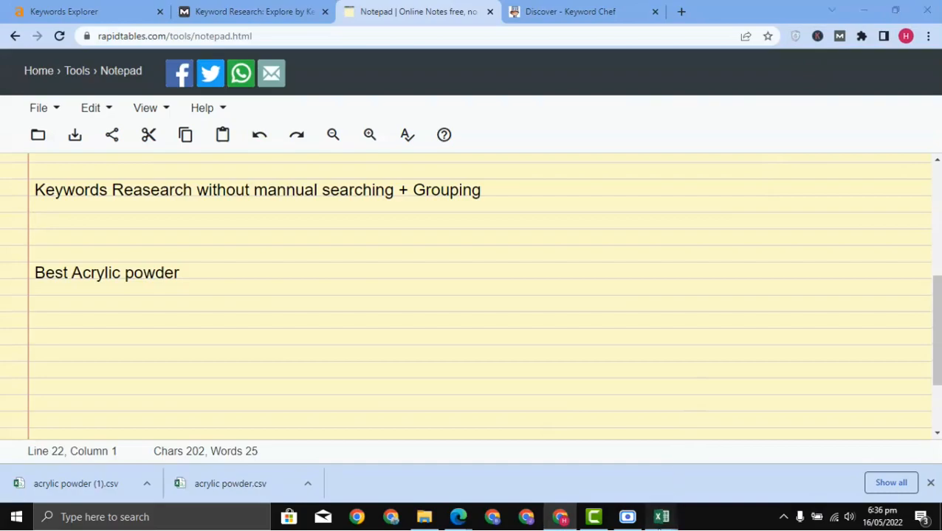
mouse_move(661, 517)
click(702, 471)
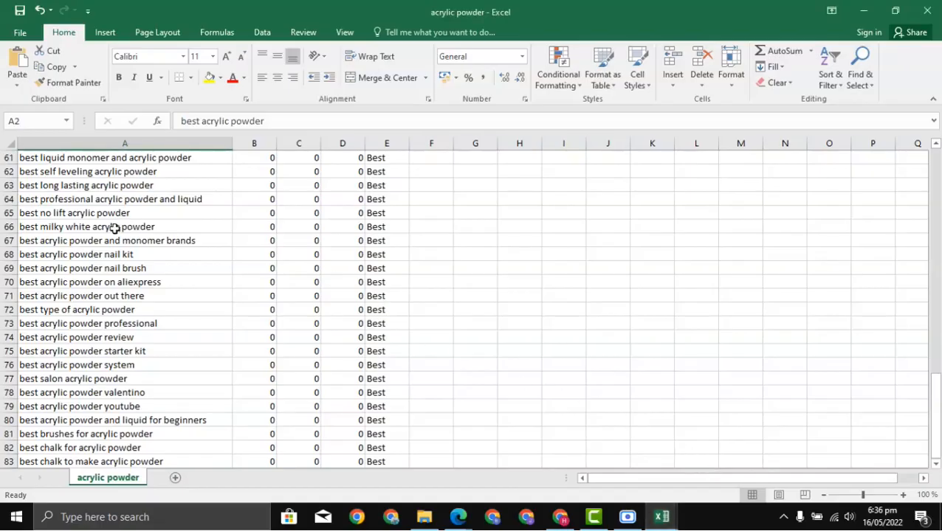
- Review the best acrylic powder keywords again, from the last rows back up to the highest-volume rows of the worksheet
scroll(107, 250, down, 7)
scroll(106, 254, up, 19)
scroll(106, 254, up, 8)
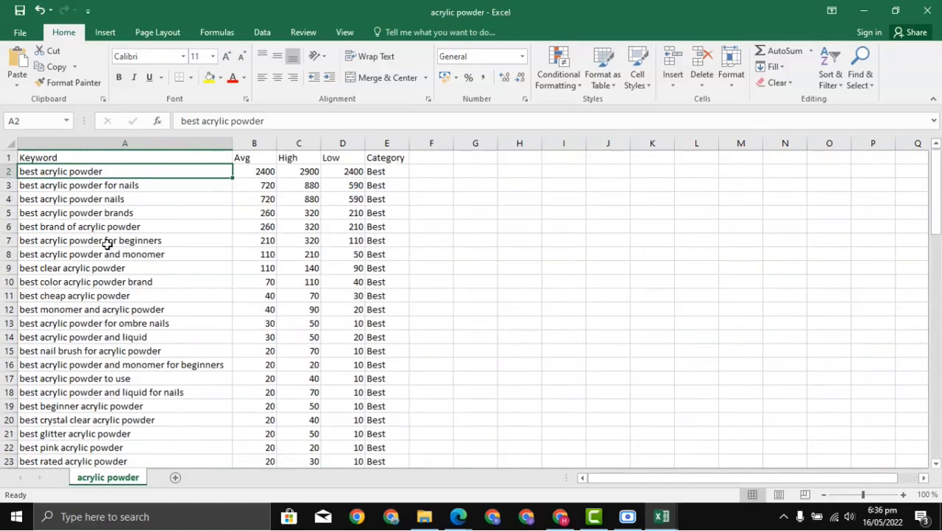
scroll(216, 322, down, 1)
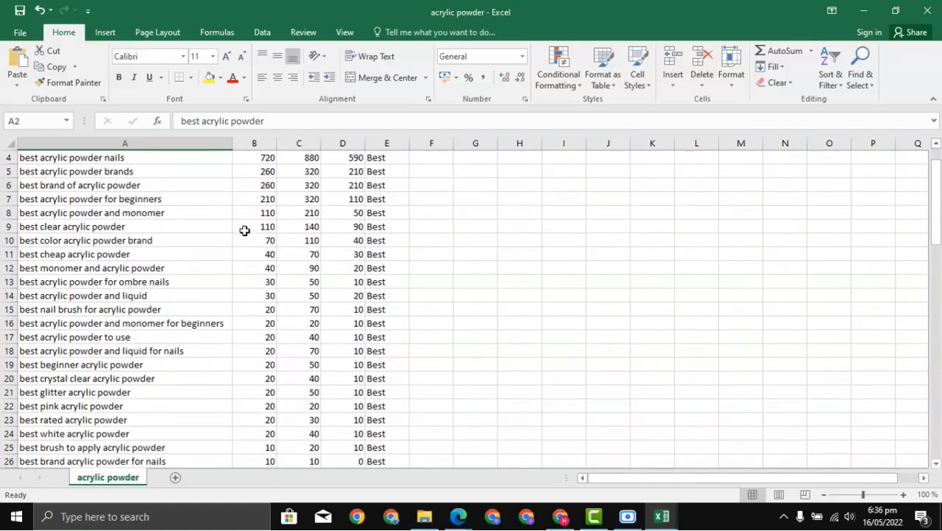
scroll(171, 241, up, 1)
scroll(184, 287, down, 2)
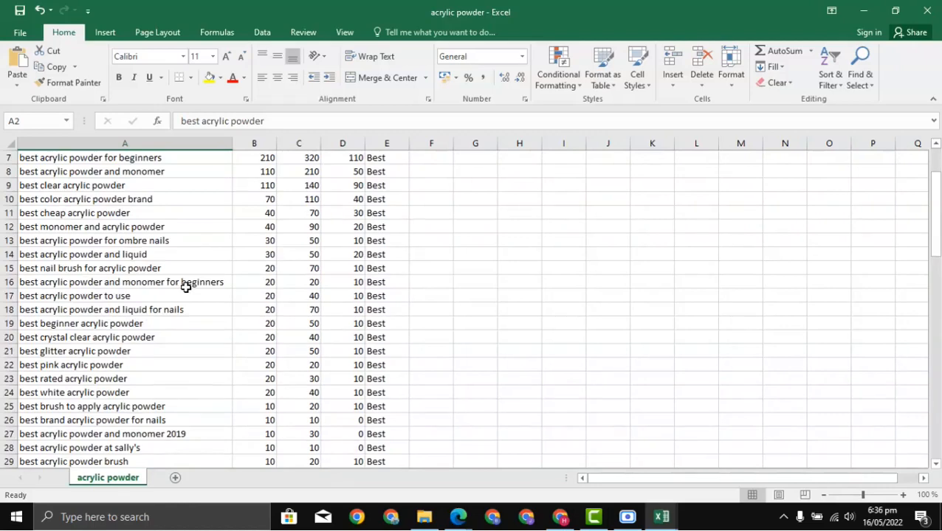
scroll(186, 288, up, 2)
scroll(186, 289, down, 6)
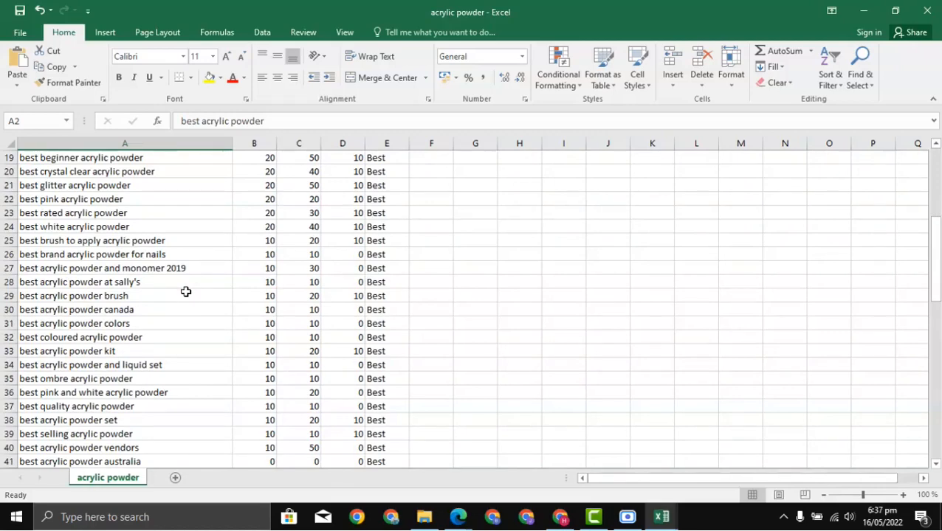
scroll(186, 292, up, 6)
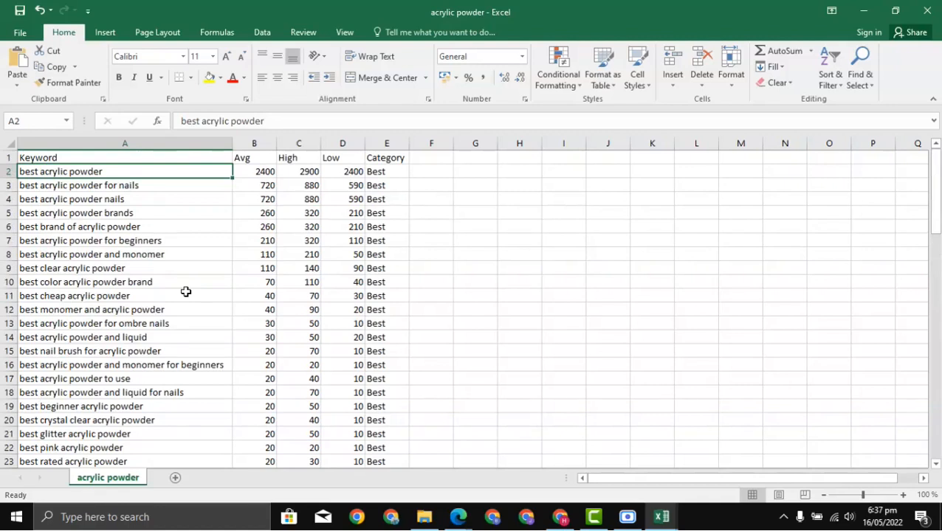
- Compare the first keywords in the Keyword column, cells A2 to A5, as candidates for one group
click(127, 186)
click(144, 213)
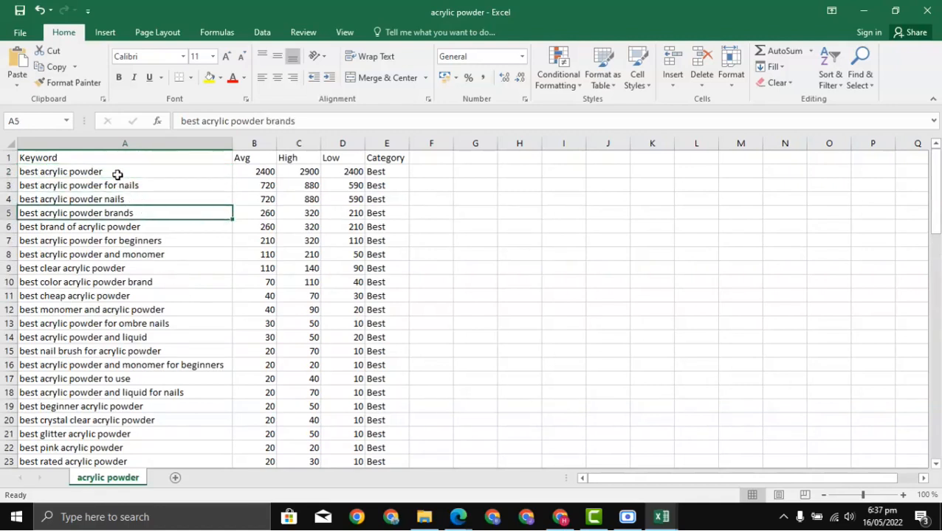
click(117, 175)
click(126, 200)
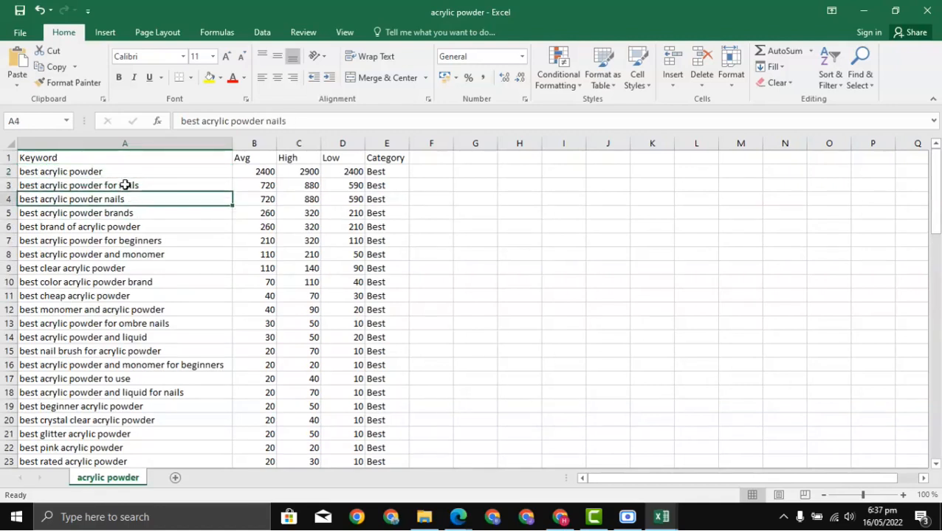
click(119, 177)
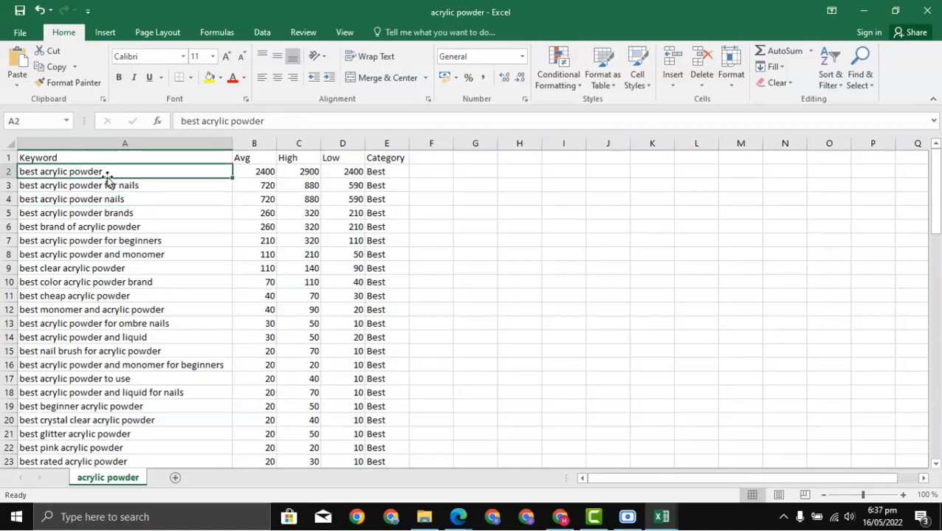
click(109, 188)
click(124, 209)
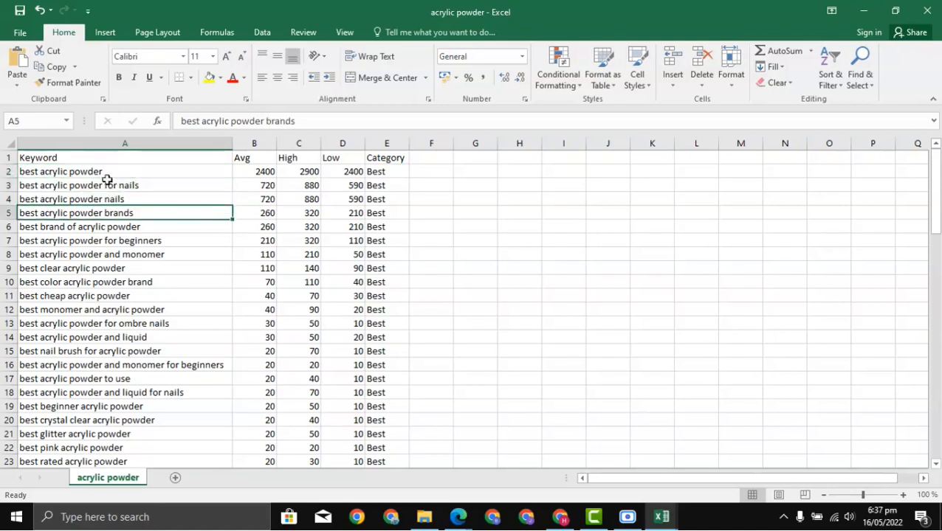
click(100, 173)
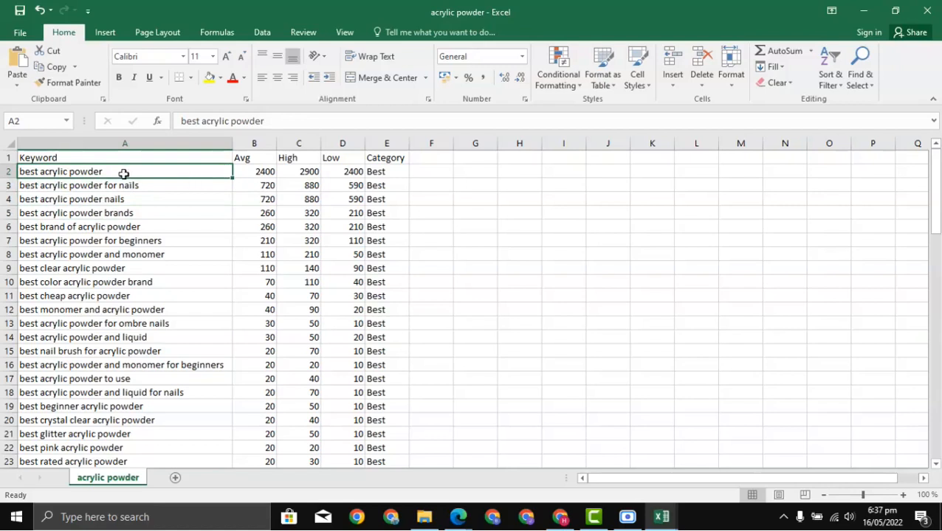
click(141, 189)
click(142, 198)
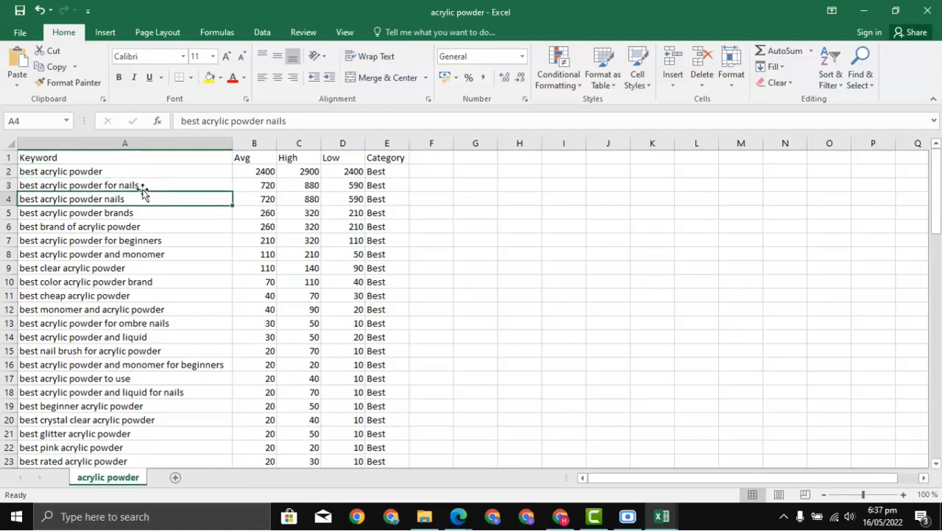
- Compare the two similar keywords "best acrylic powder for nails" and "best acrylic powder nails" in cells A3 and A4
click(46, 186)
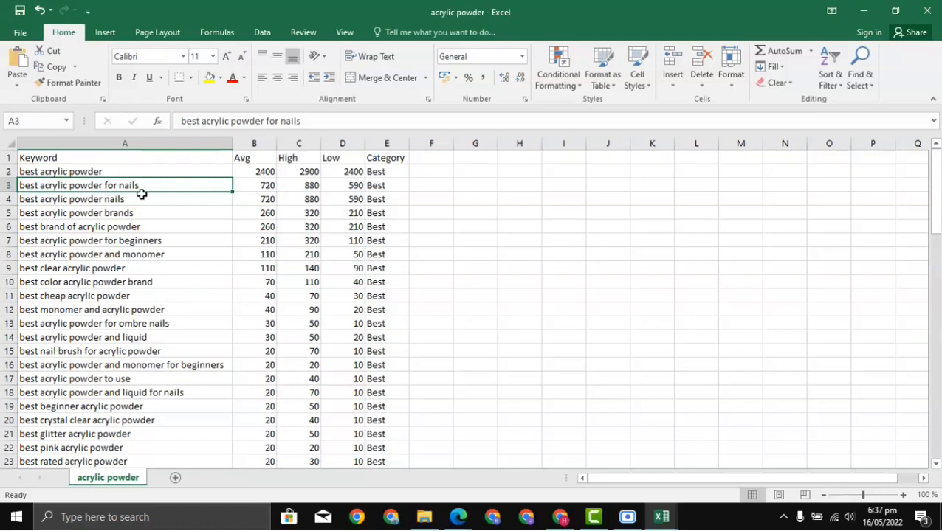
click(93, 201)
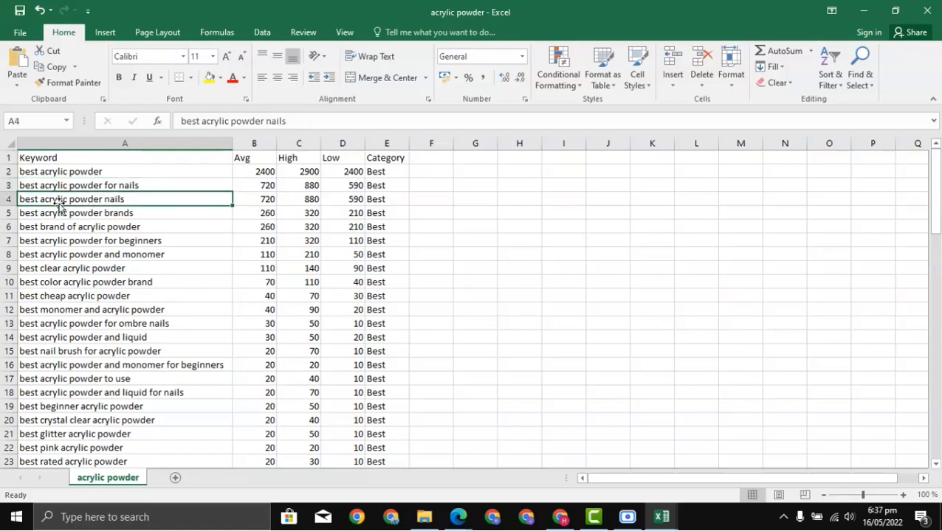
click(121, 186)
click(116, 198)
click(116, 186)
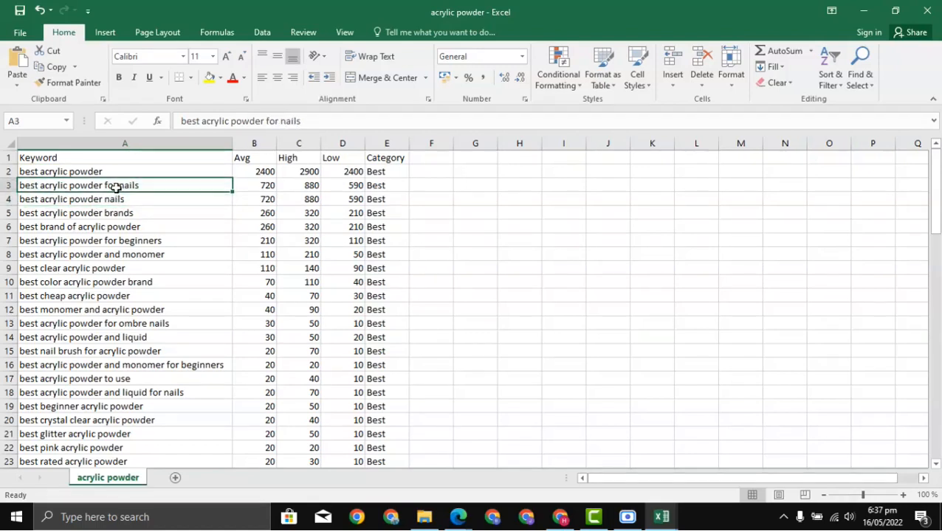
- Copy the keyword "best acrylic powder for nails" from the worksheet and search Google for it in a new Chrome tab
click(117, 198)
key(ctrl+c)
click(559, 516)
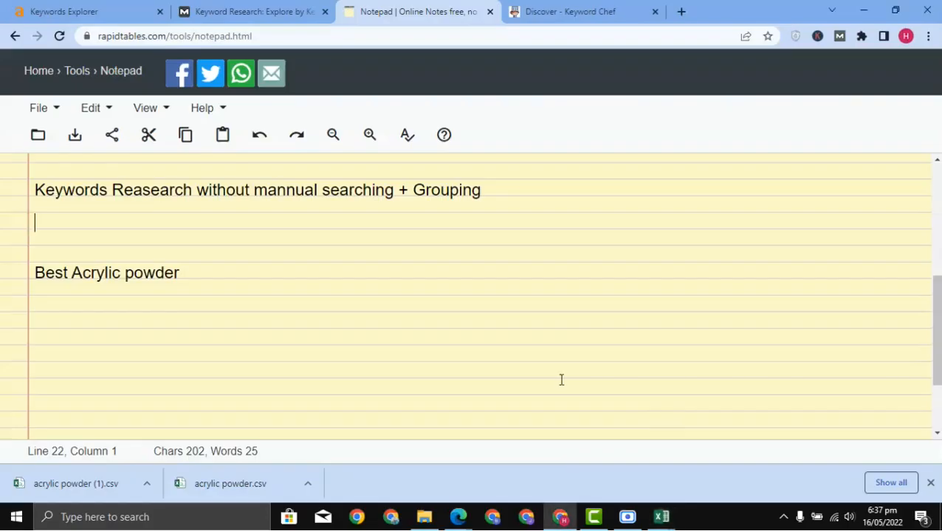
click(680, 11)
key(ctrl+v)
key(Return)
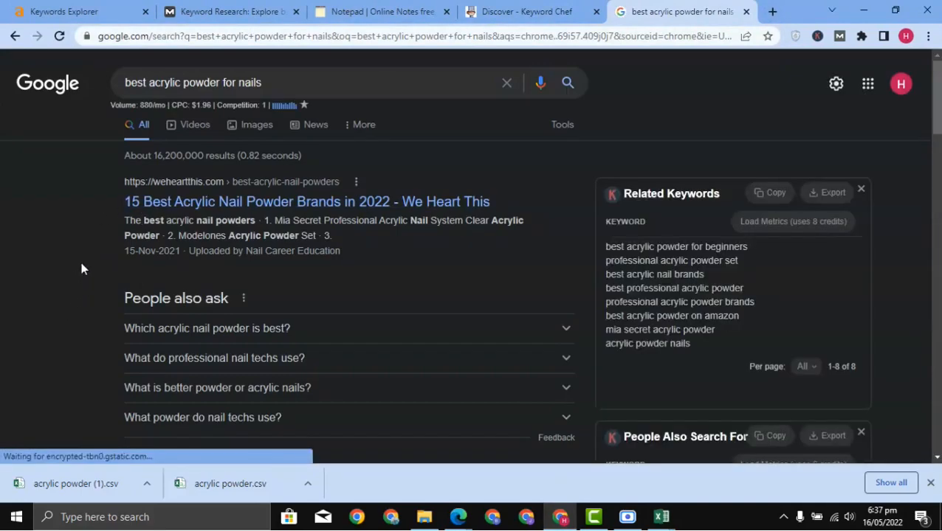
- Look through the Google results for "best acrylic powder for nails", examining the title of the first ranking page
scroll(81, 267, down, 3)
scroll(85, 301, down, 1)
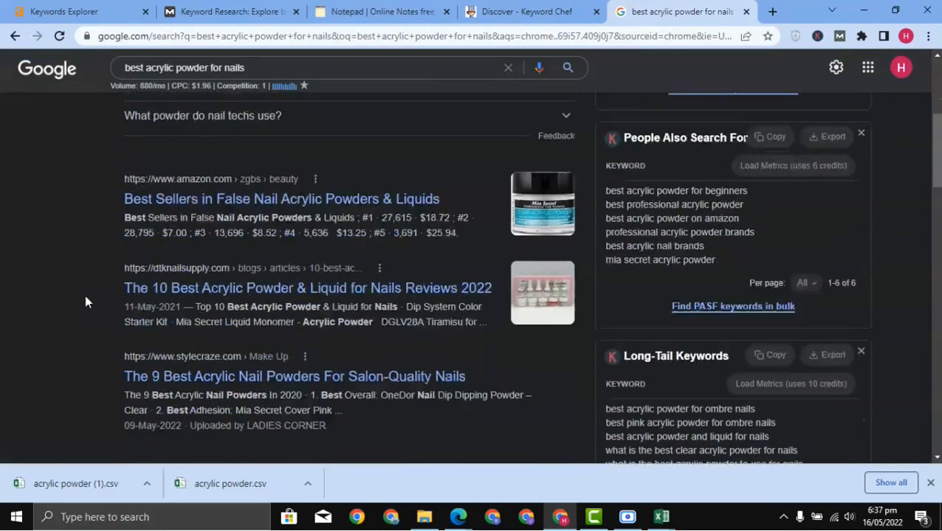
scroll(116, 295, down, 1)
scroll(41, 321, down, 3)
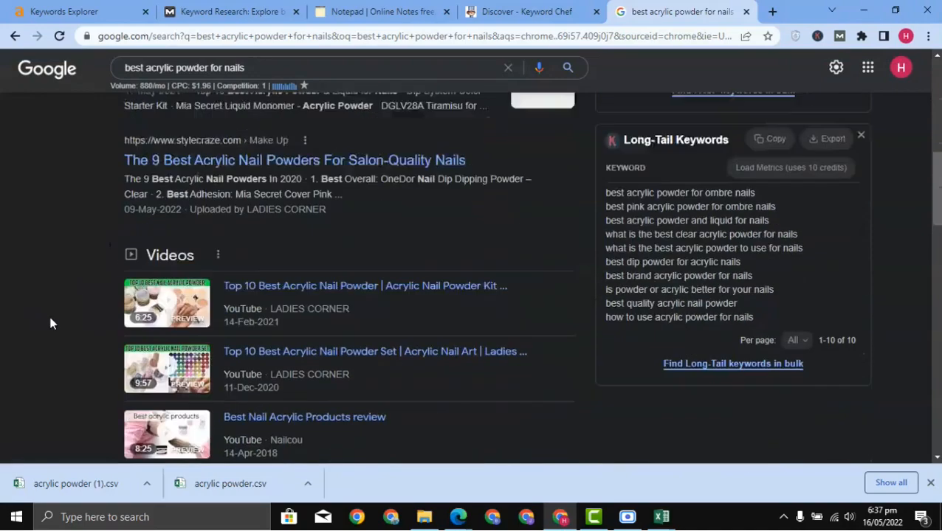
scroll(50, 322, down, 5)
scroll(50, 322, down, 5)
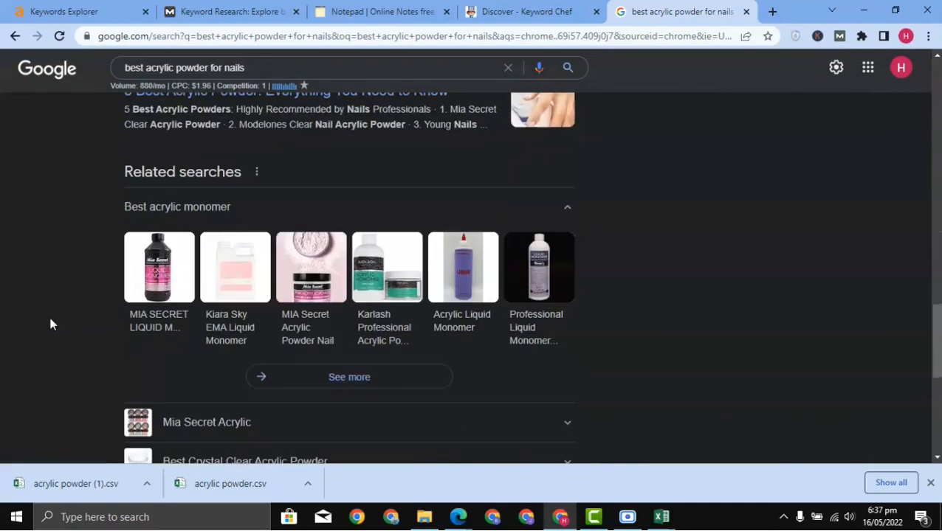
scroll(50, 322, up, 15)
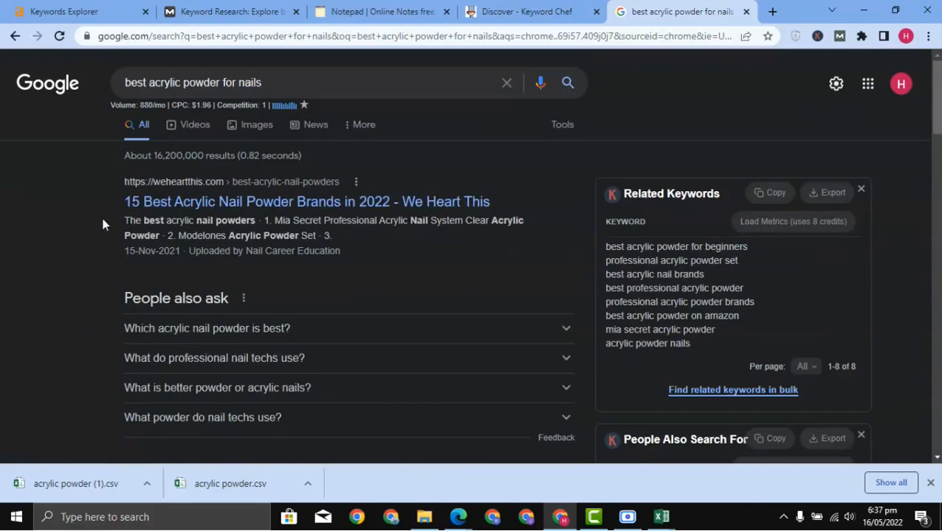
drag(102, 220, 347, 203)
drag(103, 200, 353, 201)
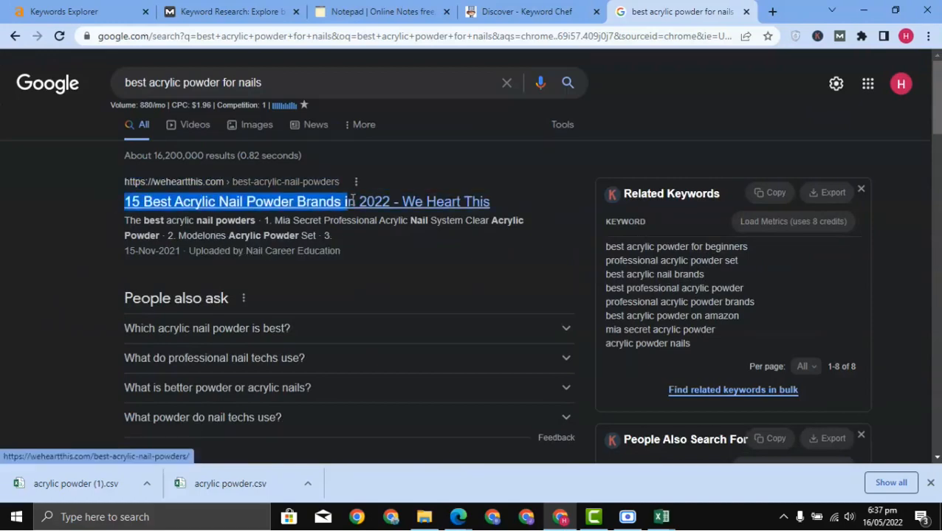
click(41, 281)
scroll(40, 284, down, 6)
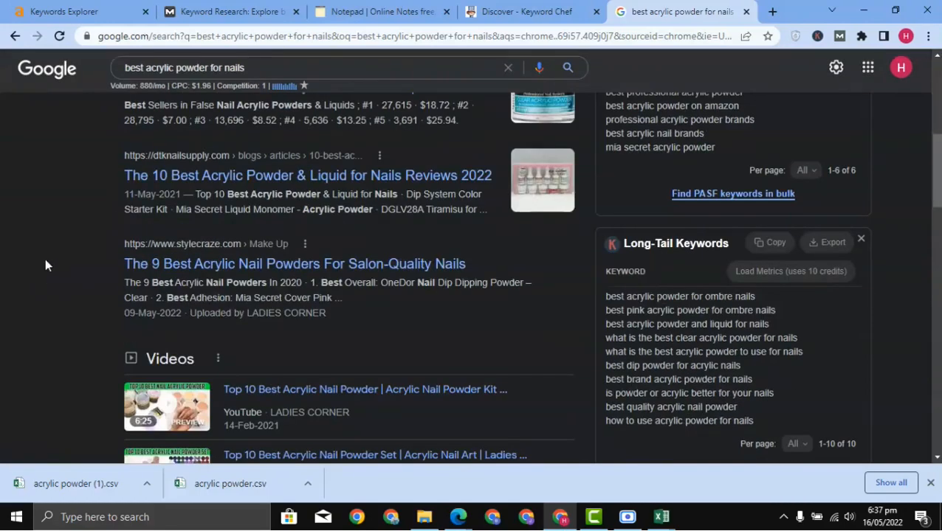
- Copy "best acrylic powder nails" from cell A4 of the acrylic powder workbook in Excel and search Google for it in another new Chrome tab
mouse_move(661, 516)
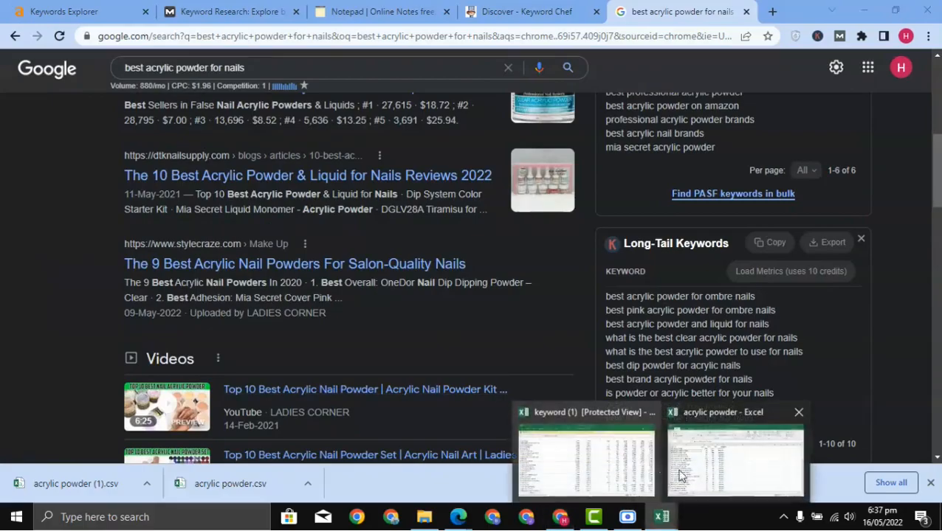
click(738, 450)
click(137, 201)
key(ctrl+c)
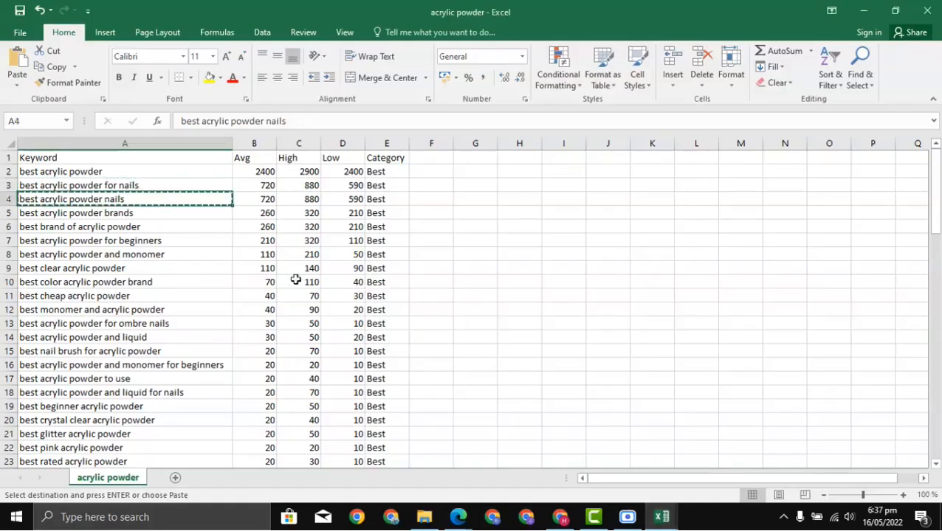
click(560, 516)
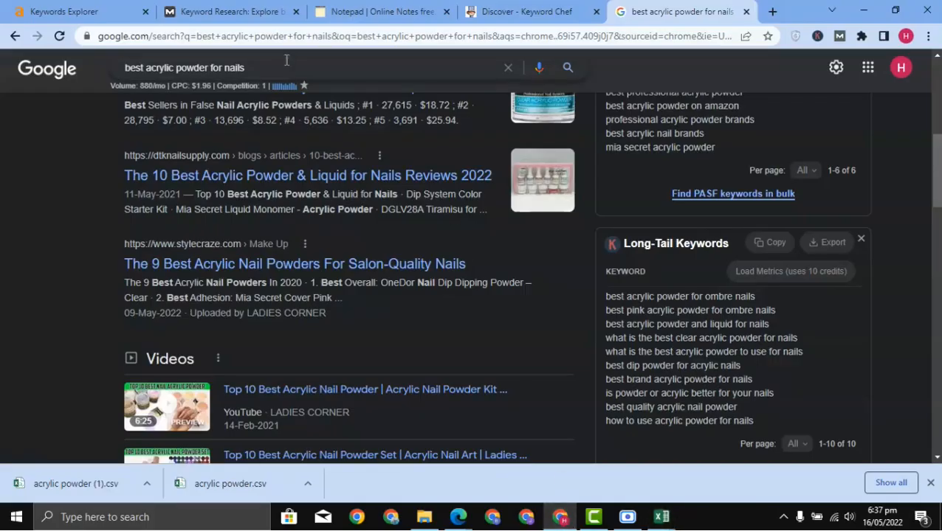
click(773, 12)
key(ctrl+v)
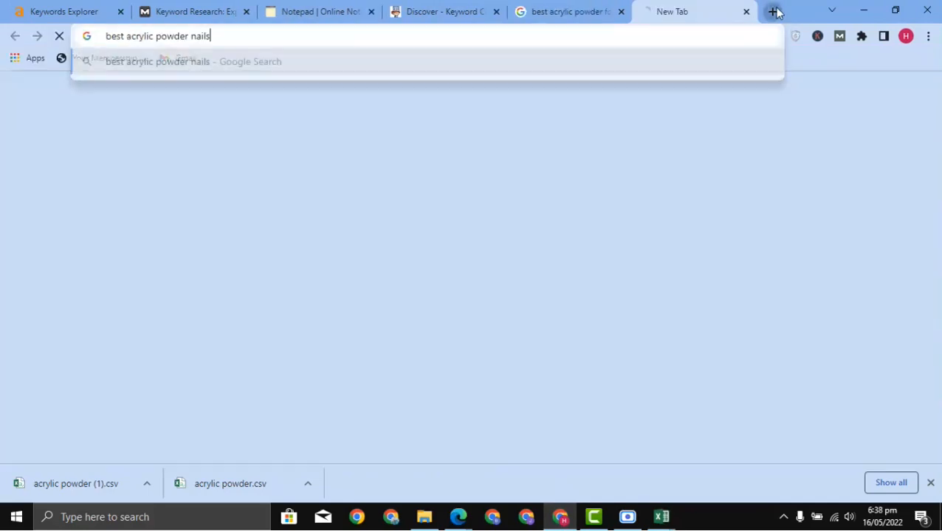
key(Return)
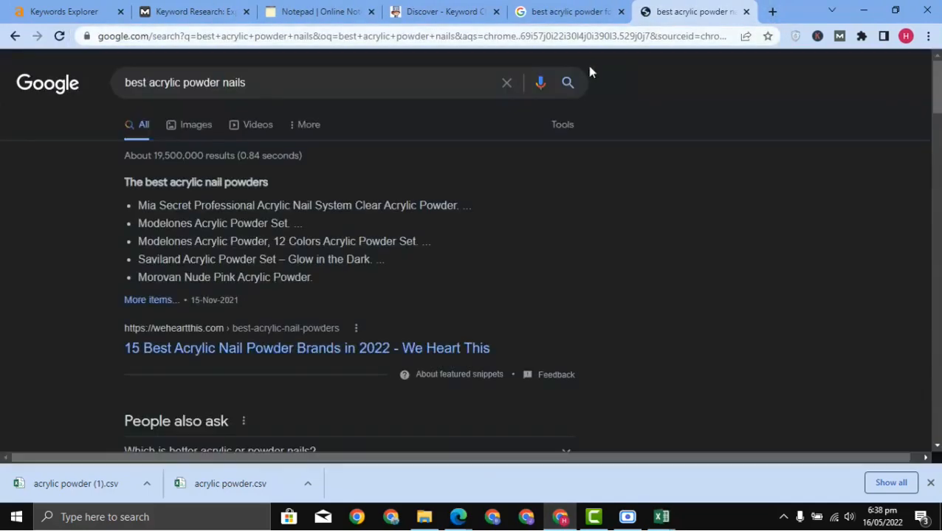
- Compare the first ranking page in the Google results for "best acrylic powder for nails" and "best acrylic powder nails"
click(569, 11)
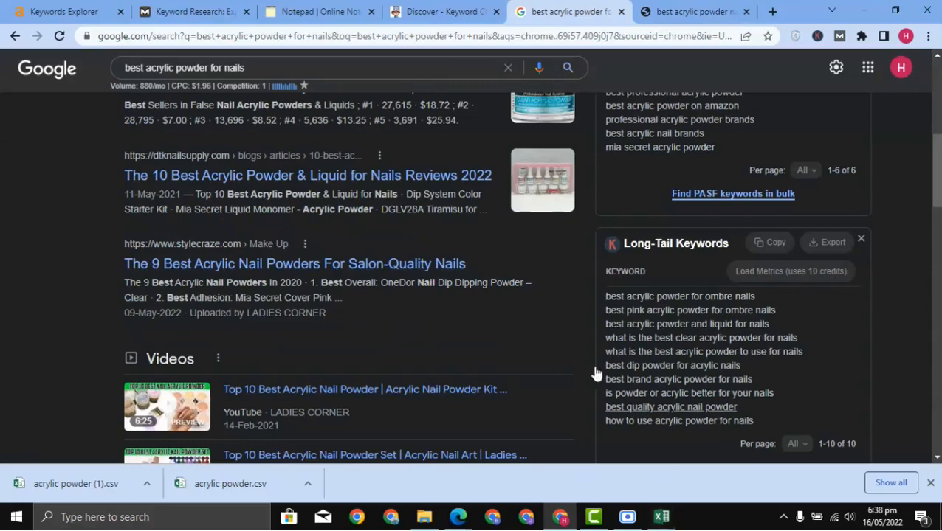
scroll(135, 192, up, 10)
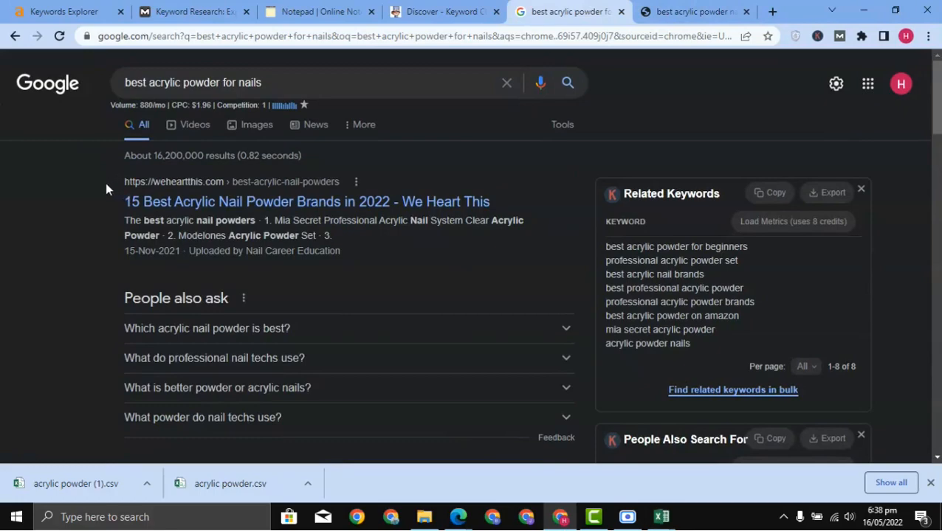
click(689, 23)
scroll(22, 239, down, 2)
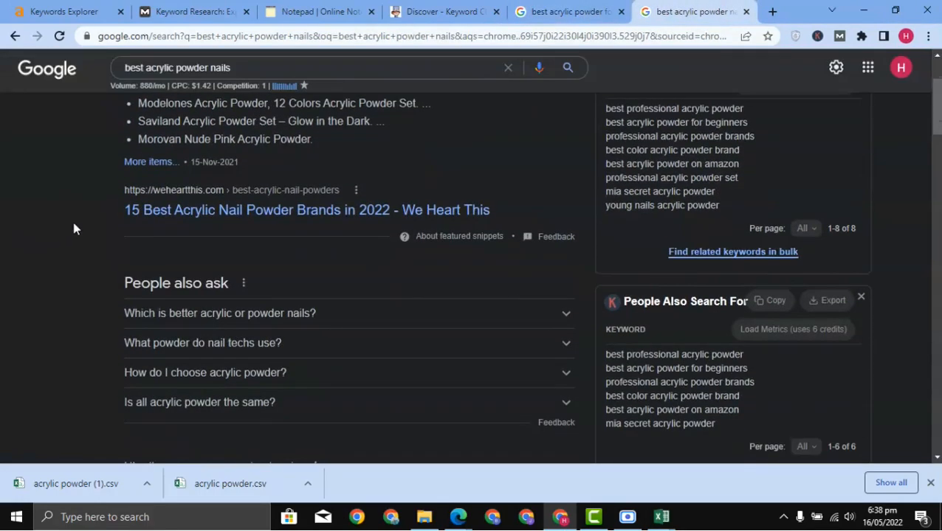
drag(72, 229, 254, 210)
click(568, 11)
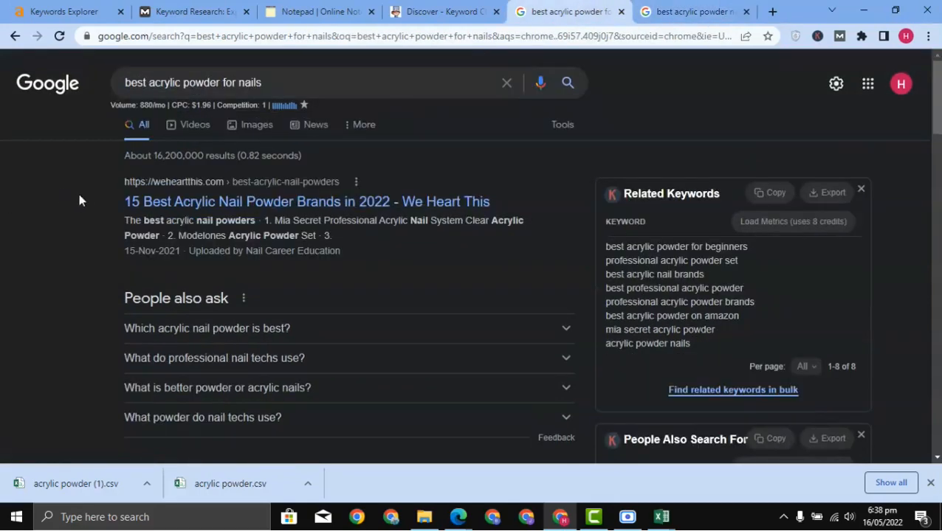
- Compare the remaining ranking pages for "best acrylic powder for nails" and "best acrylic powder nails", checking which pages appear in both result lists
scroll(90, 242, down, 5)
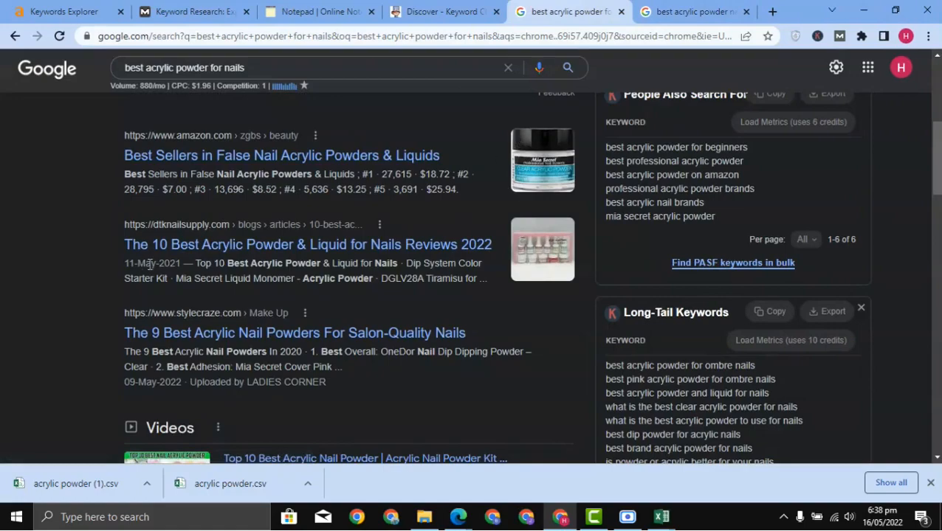
key(ctrl+Tab)
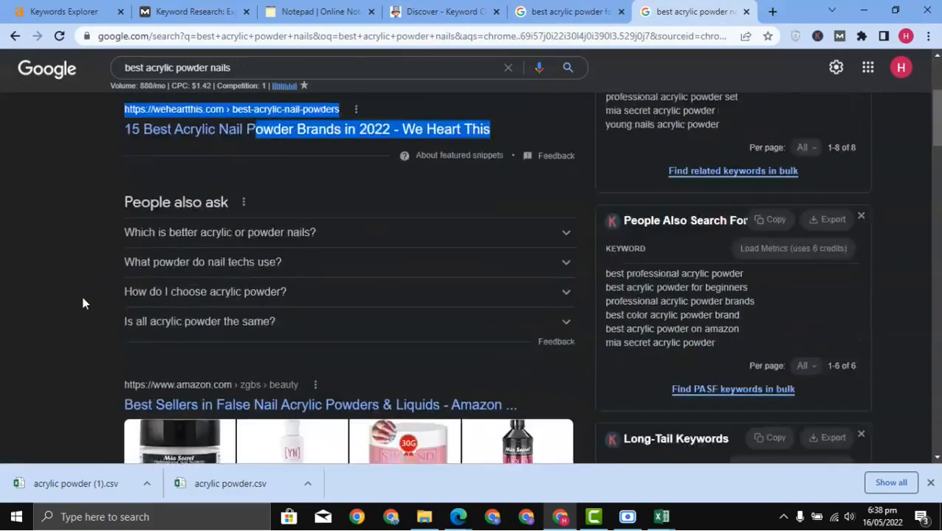
scroll(83, 303, down, 15)
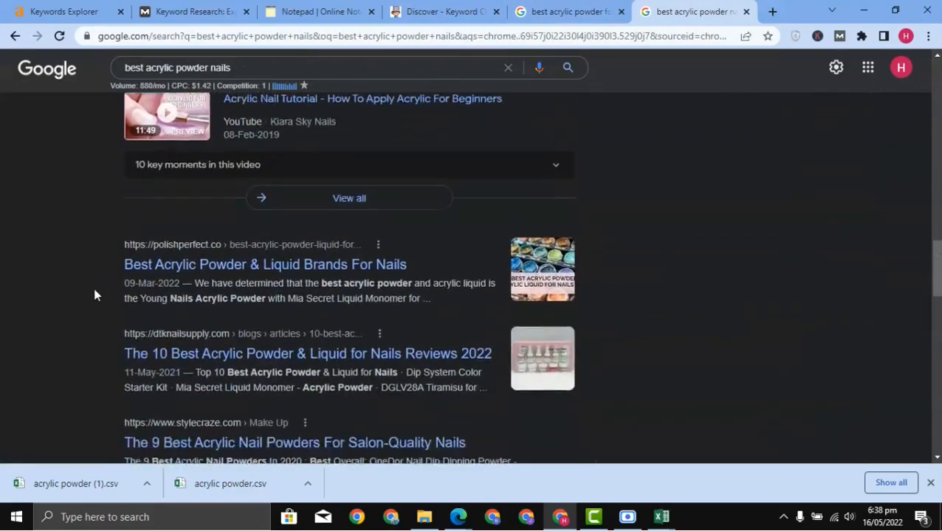
scroll(94, 295, down, 2)
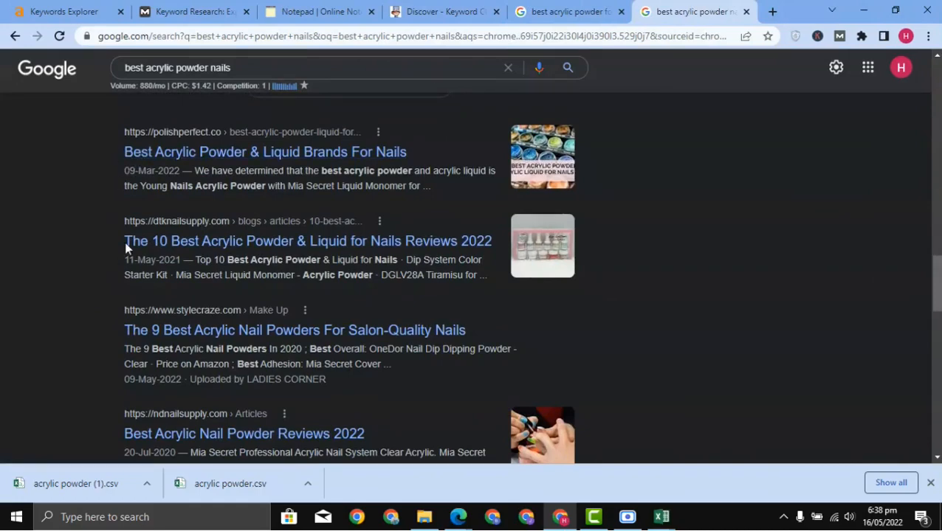
scroll(133, 222, down, 3)
scroll(140, 177, up, 3)
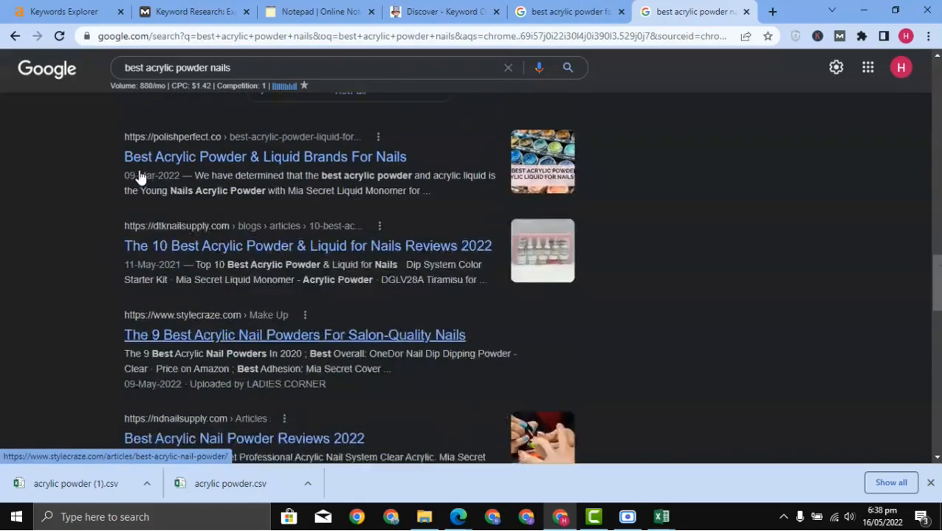
scroll(133, 203, up, 1)
scroll(104, 273, up, 5)
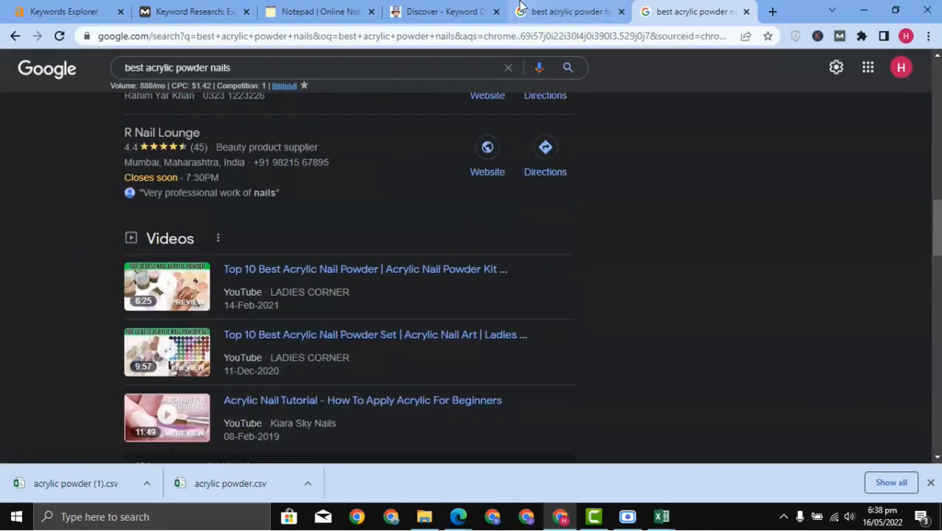
click(520, 6)
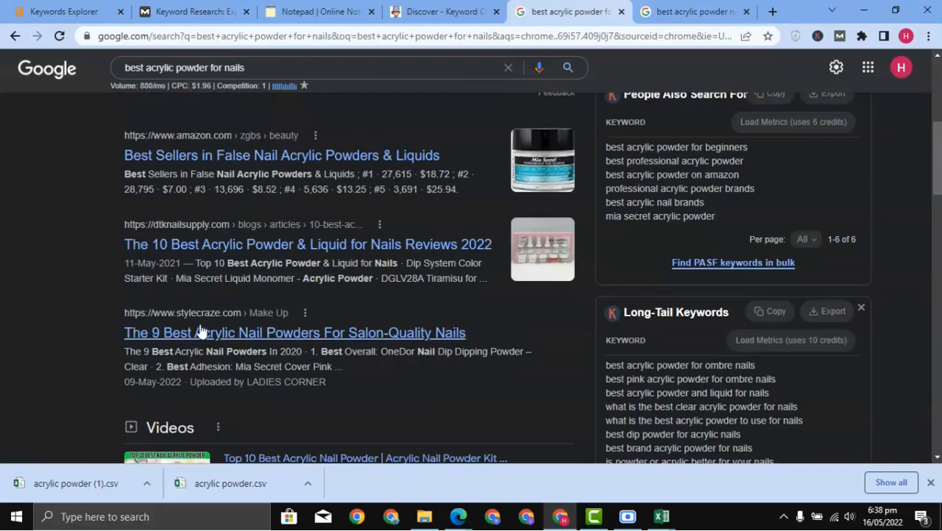
scroll(126, 221, up, 5)
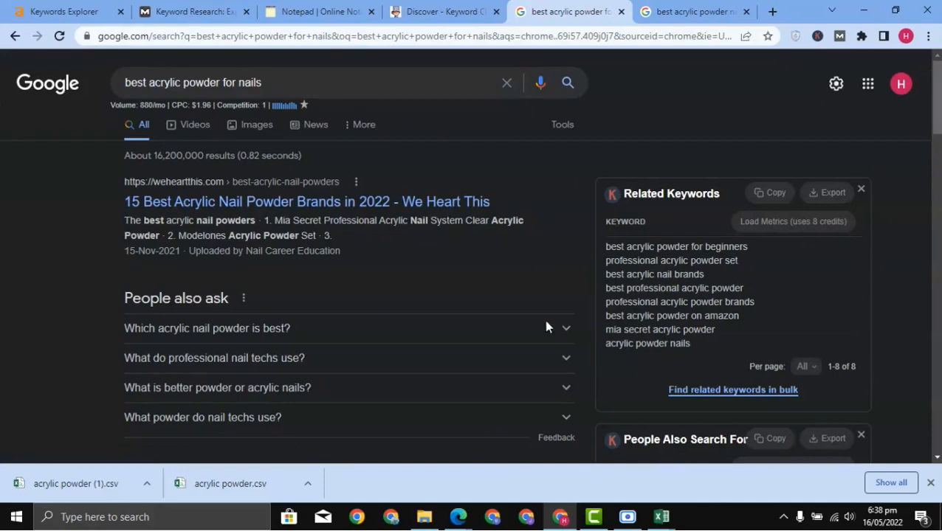
- Switch to the acrylic powder workbook in Excel and delete row 4, containing the duplicate keyword "best acrylic powder nails"
mouse_move(661, 517)
click(681, 466)
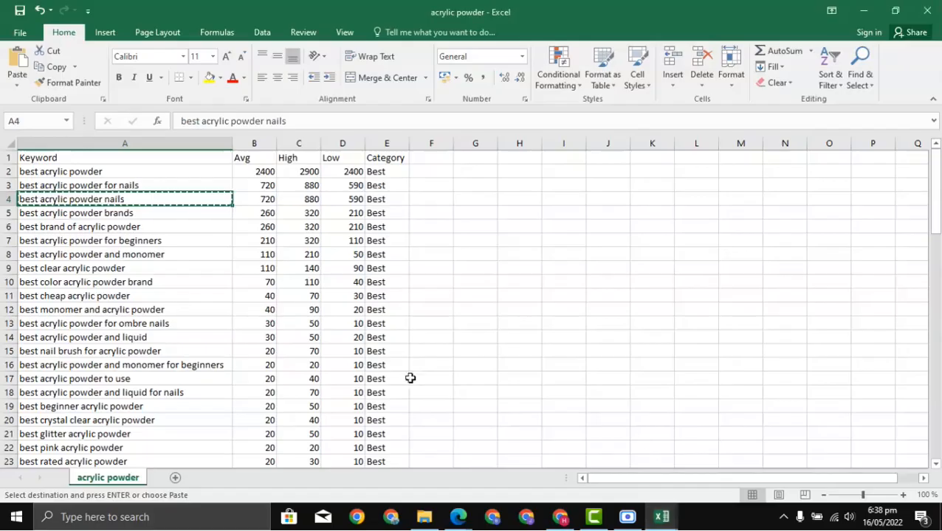
click(260, 199)
click(8, 199)
right_click(9, 199)
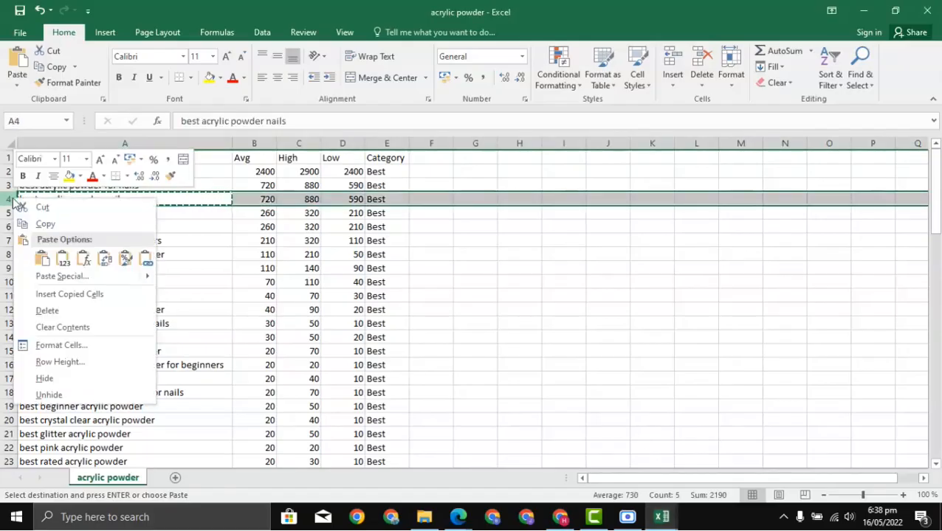
click(50, 314)
click(251, 199)
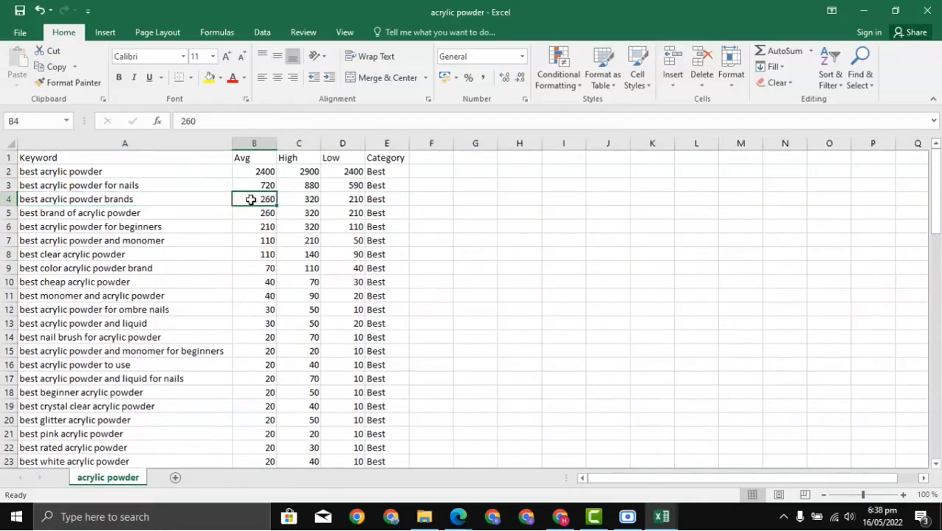
- Examine the similar brand keywords in A4 and A5 against "best acrylic powder" in A2 and "best acrylic powder for beginners" in A6
click(224, 202)
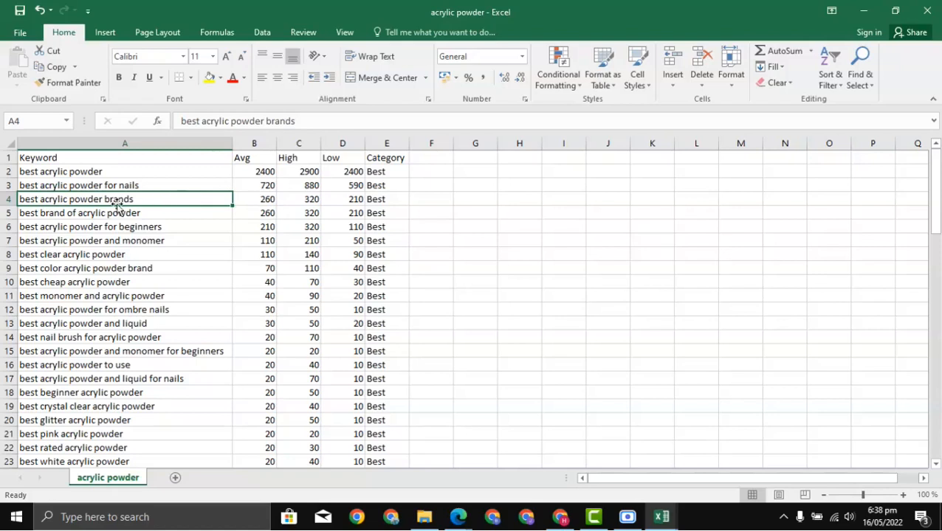
click(137, 224)
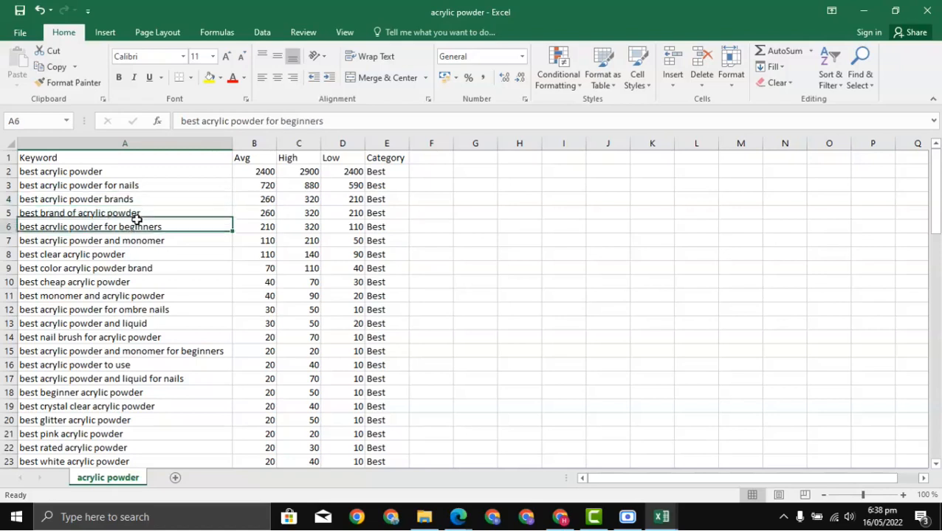
click(122, 212)
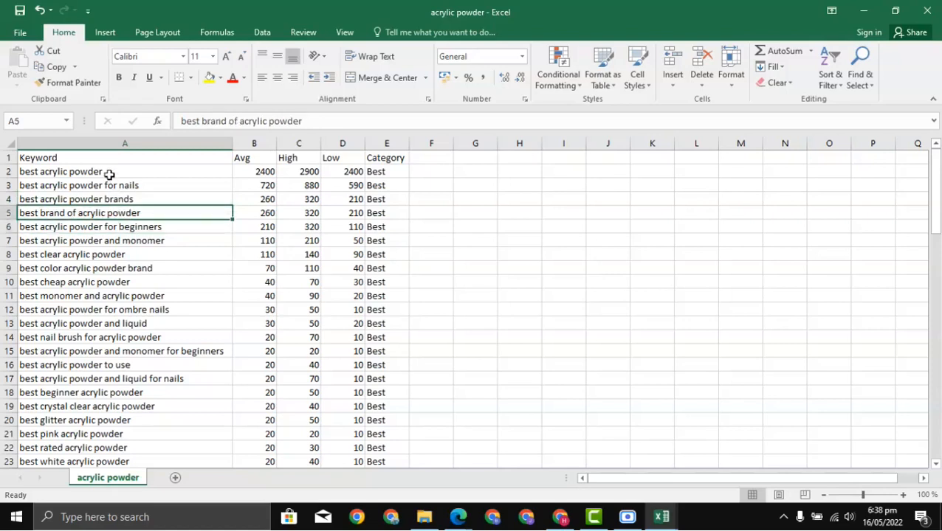
click(108, 172)
click(92, 211)
click(93, 228)
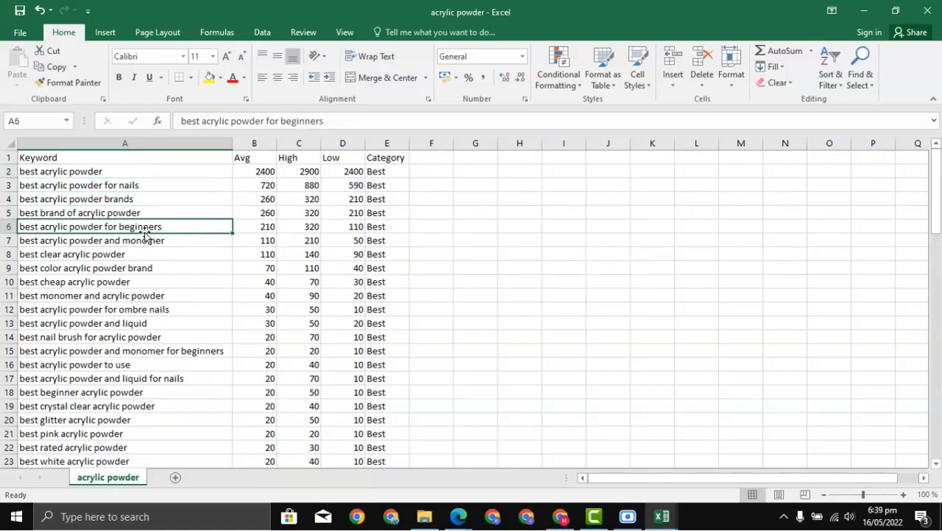
- Copy "best acrylic powder for beginners" from cell A6 and search Google for it in Chrome, replacing the "best acrylic powder for nails" search
click(111, 219)
key(ctrl+c)
click(559, 516)
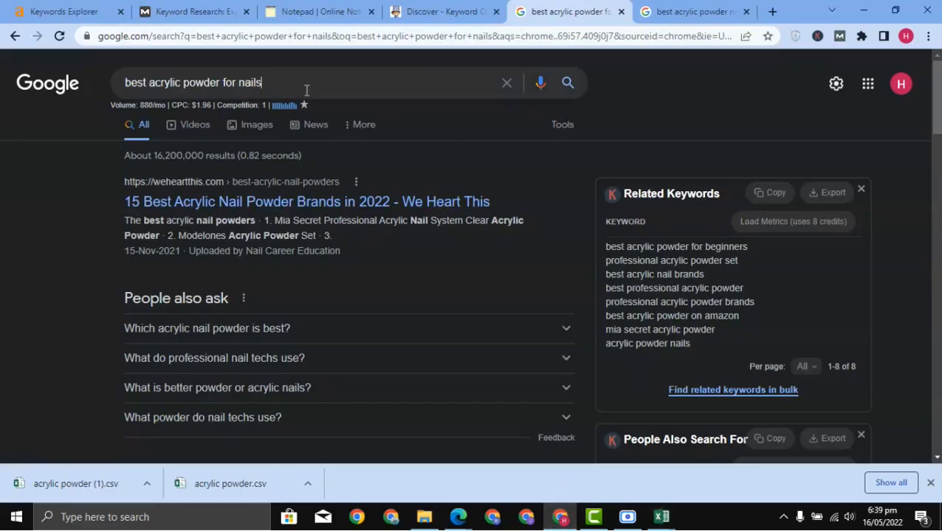
triple_click(307, 90)
key(ctrl+v)
key(Return)
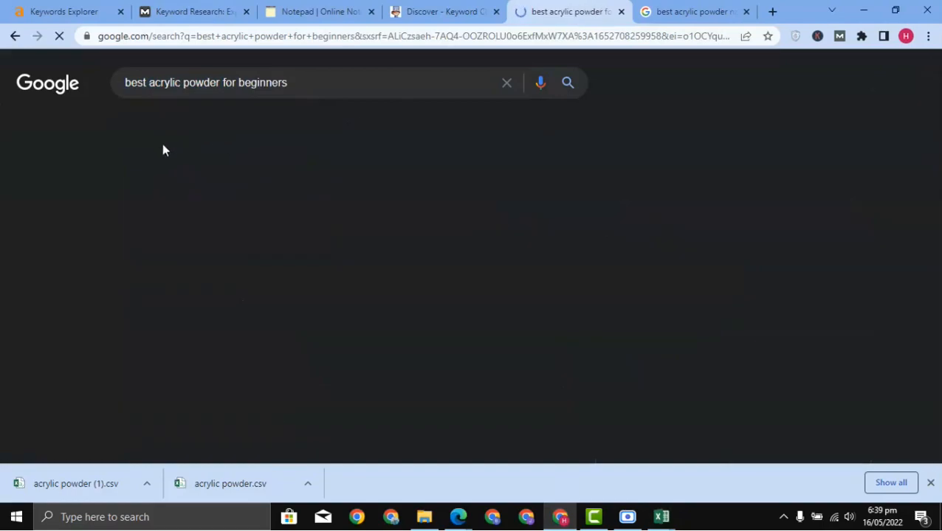
- Look through the Google results for "best acrylic powder for beginners", examining the titles of the ranking pages
scroll(109, 236, down, 2)
scroll(108, 237, up, 2)
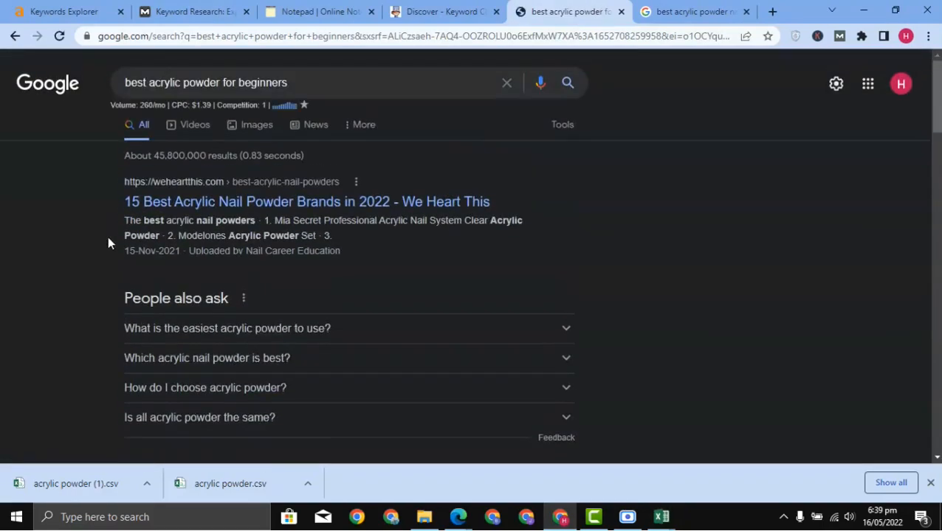
scroll(108, 243, down, 8)
scroll(107, 243, up, 3)
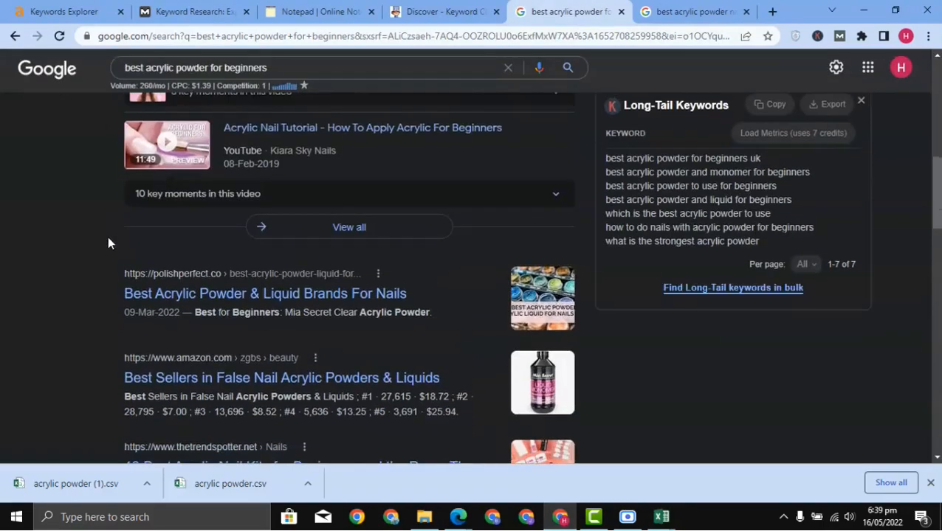
scroll(108, 236, down, 4)
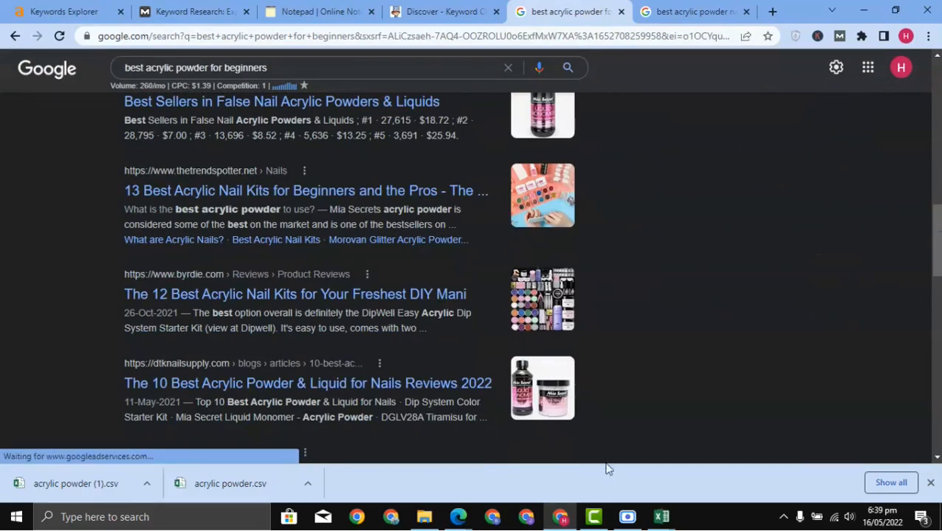
- Return to the acrylic powder workbook in Excel and compare the keywords "best acrylic powder" and "best acrylic powder for nails" in A2 and A3
mouse_move(661, 516)
click(687, 462)
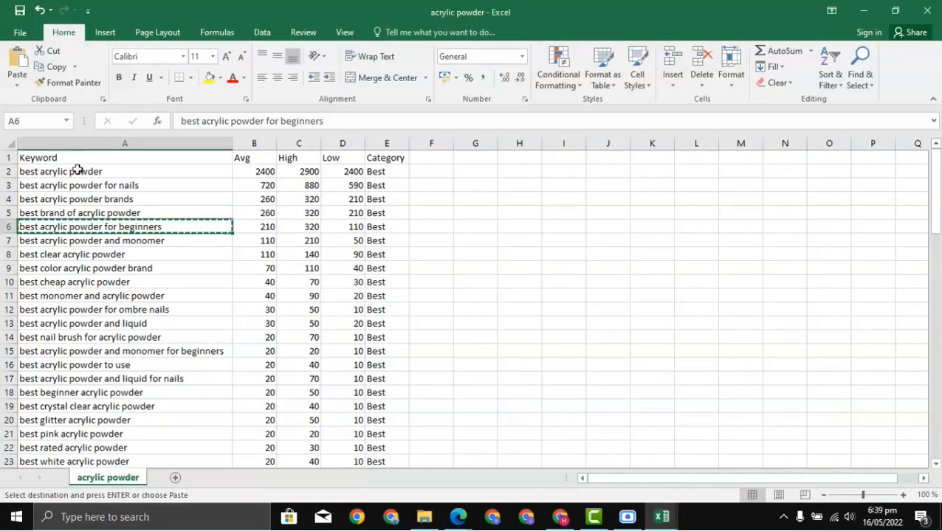
click(105, 185)
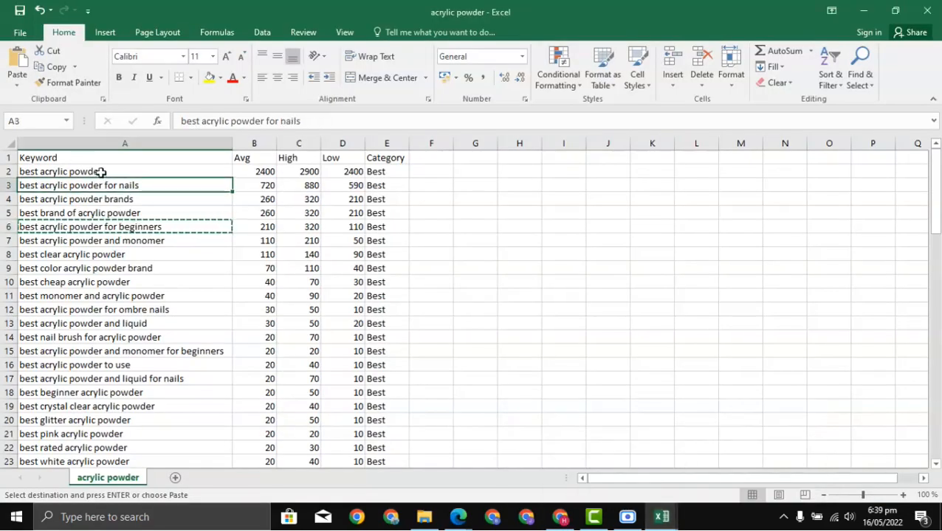
click(101, 172)
click(102, 185)
click(71, 171)
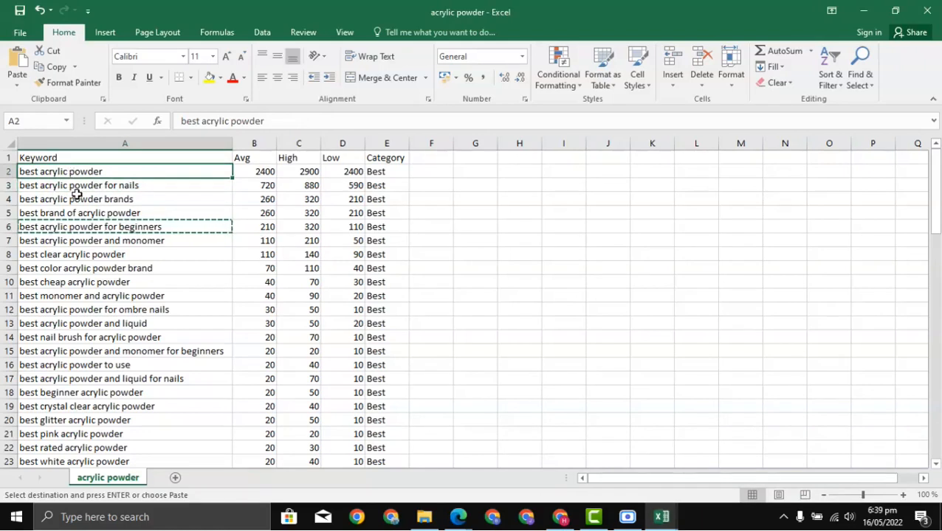
click(77, 185)
click(83, 172)
click(84, 185)
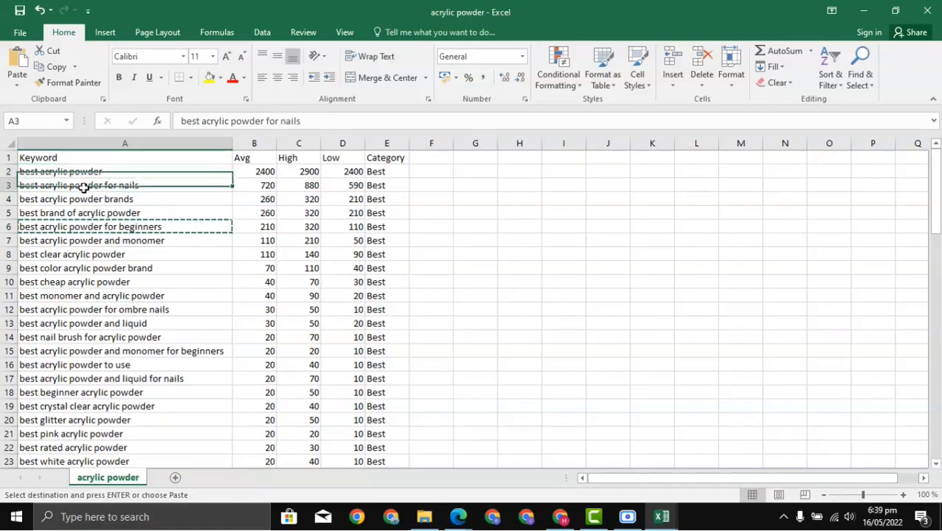
click(88, 172)
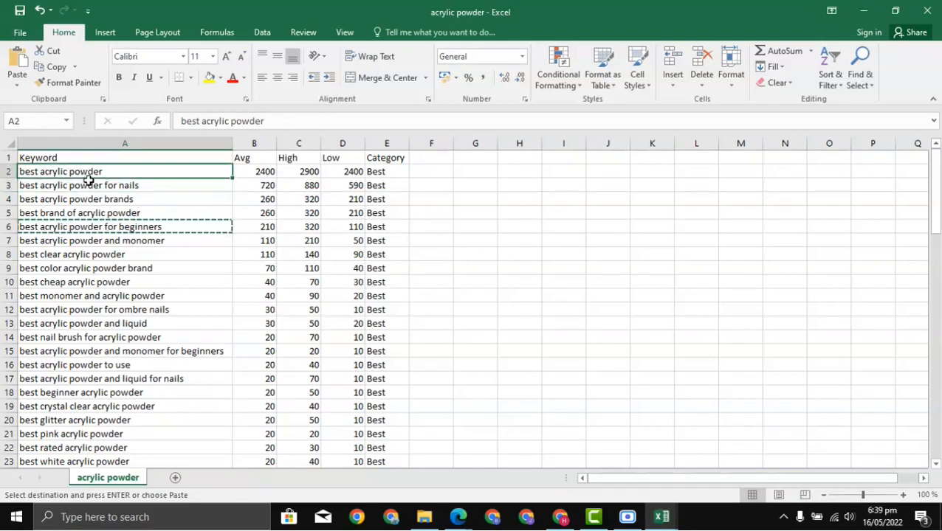
click(92, 186)
click(88, 171)
click(82, 186)
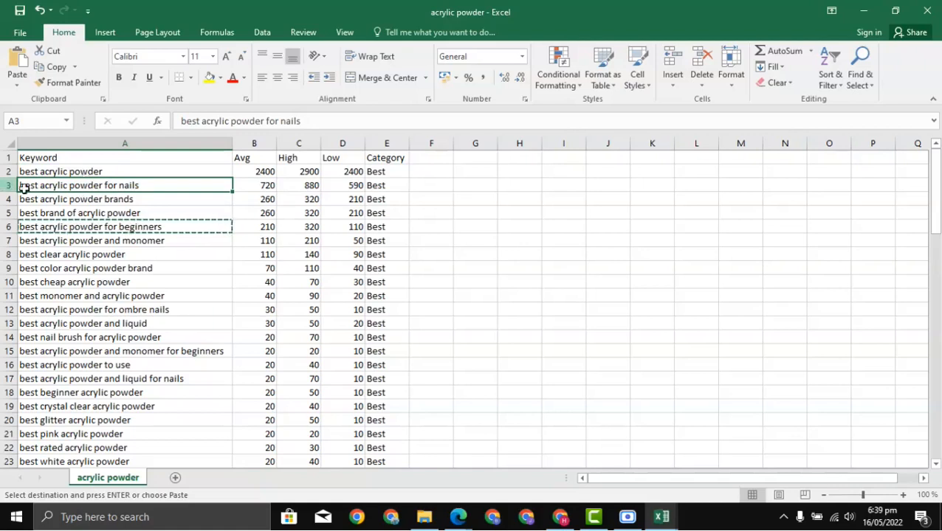
- Copy "best acrylic powder brands" from cell A4 and search Google for it in Chrome, replacing the "best acrylic powder nails" search
click(74, 200)
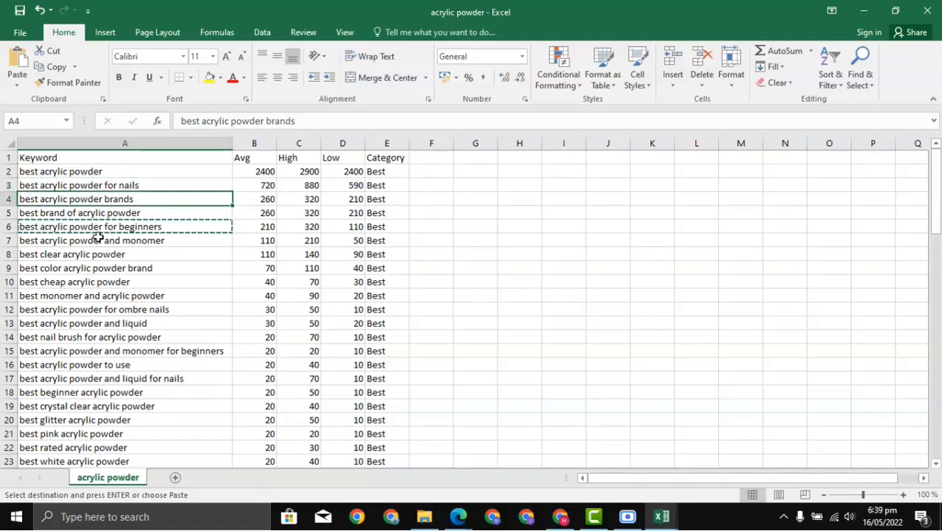
key(ctrl+c)
click(563, 515)
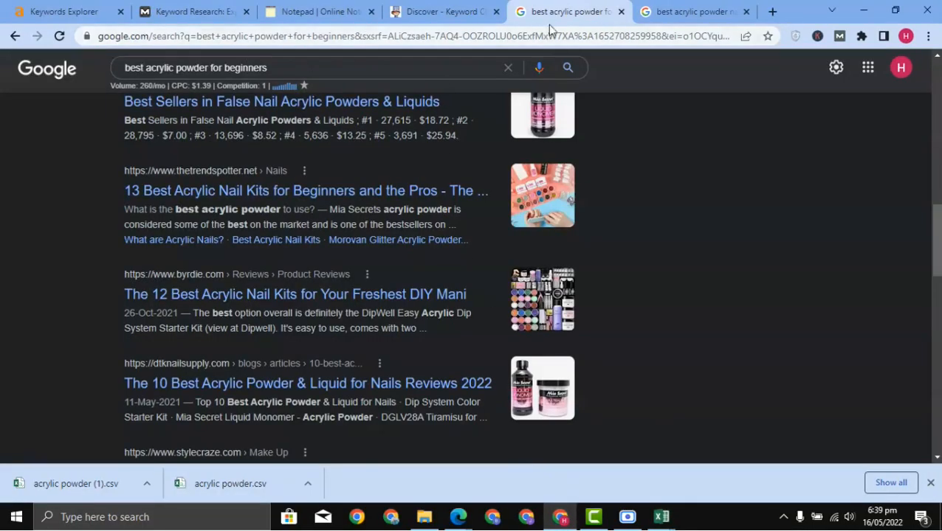
click(658, 20)
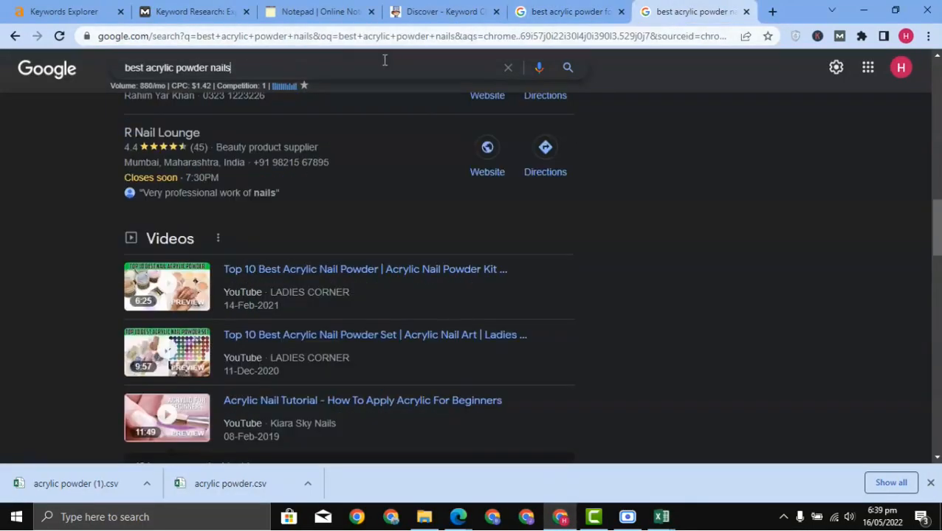
key(ctrl+v)
key(ctrl+a)
key(ctrl+v)
key(Return)
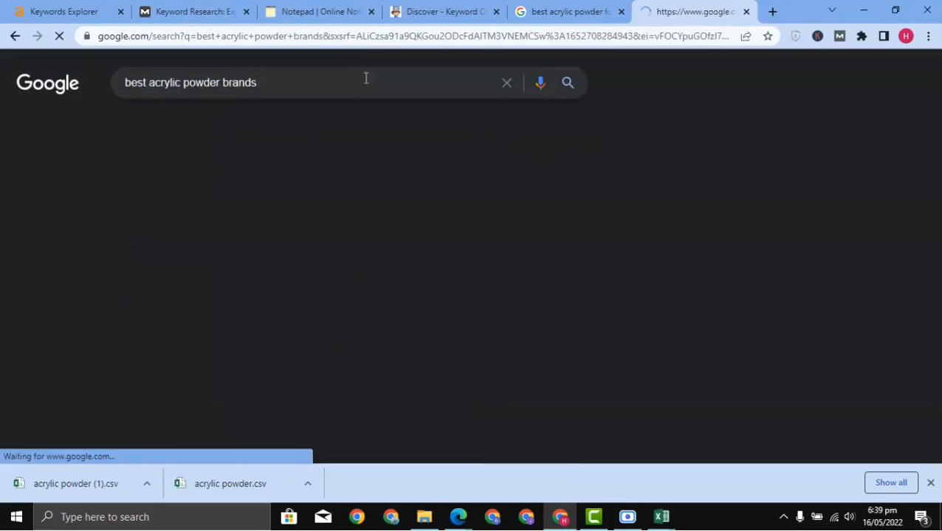
scroll(126, 214, down, 3)
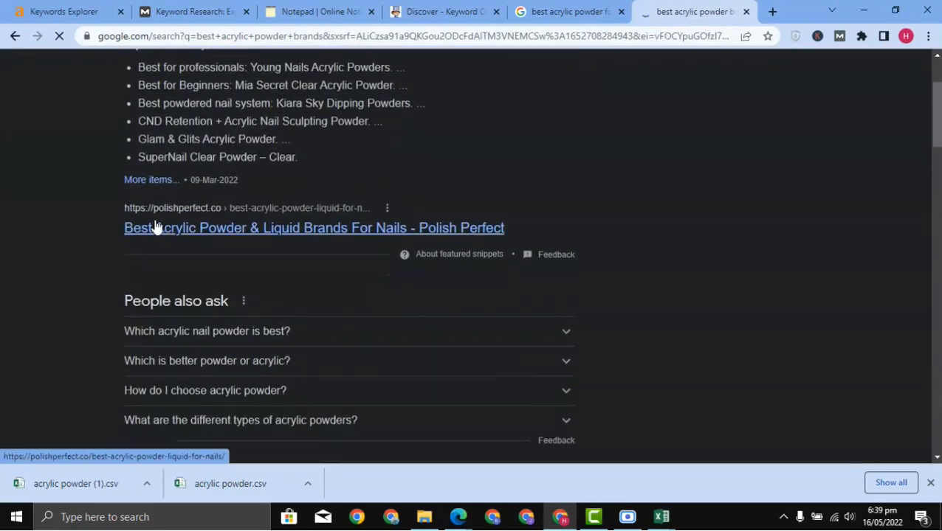
- Compare the Google results for "best acrylic powder brands" with those for "best acrylic powder for beginners" and return to the acrylic powder workbook in Excel
scroll(121, 251, down, 4)
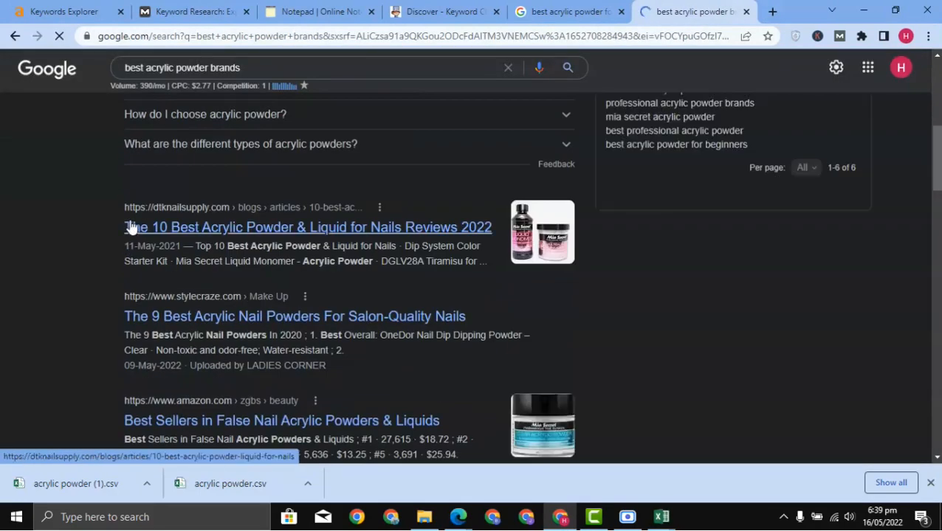
click(567, 8)
scroll(110, 218, up, 6)
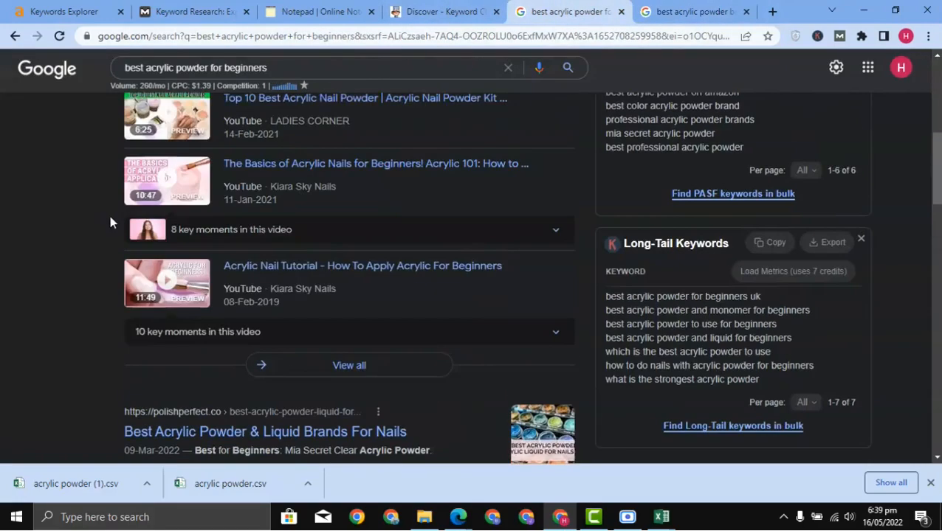
scroll(109, 215, up, 5)
scroll(111, 207, down, 8)
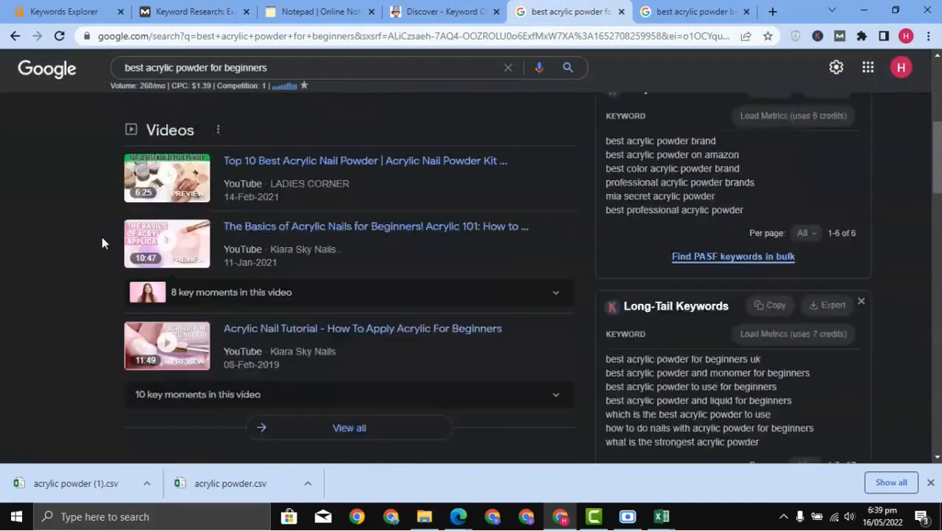
click(666, 7)
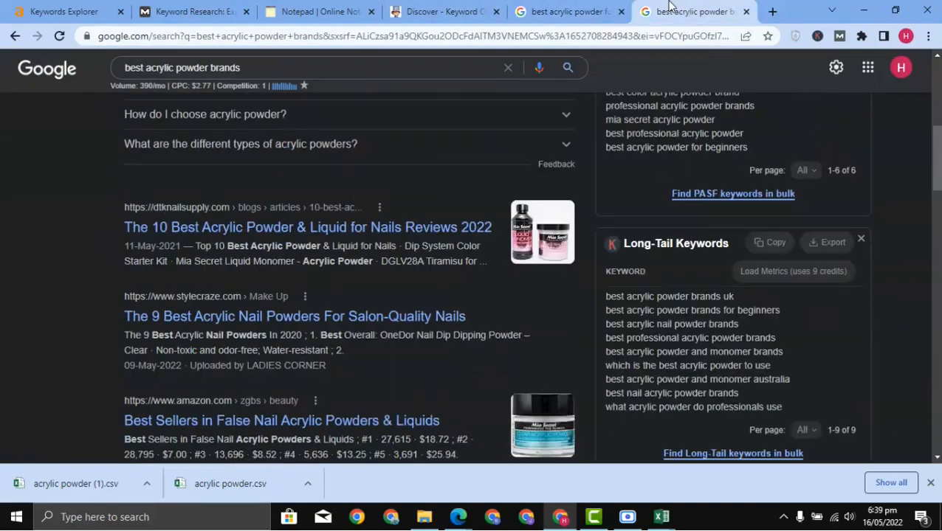
mouse_move(661, 517)
click(698, 465)
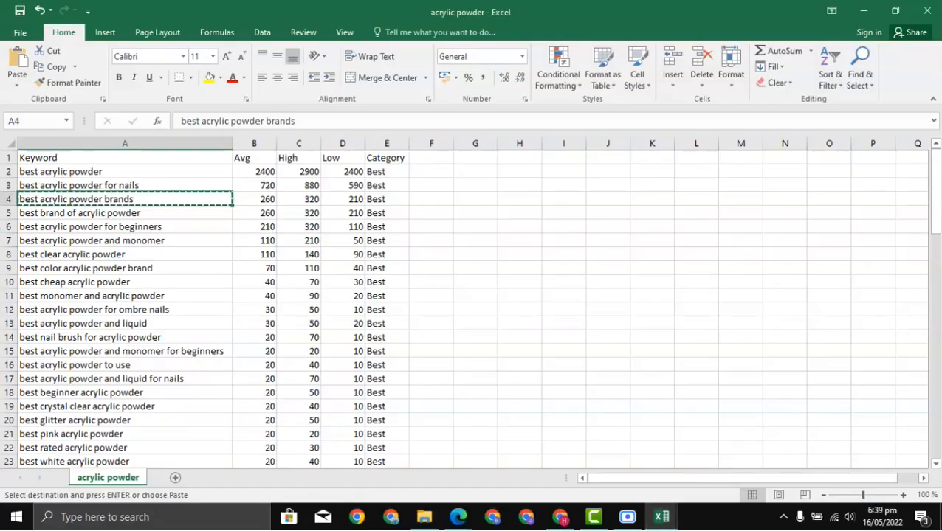
click(4, 200)
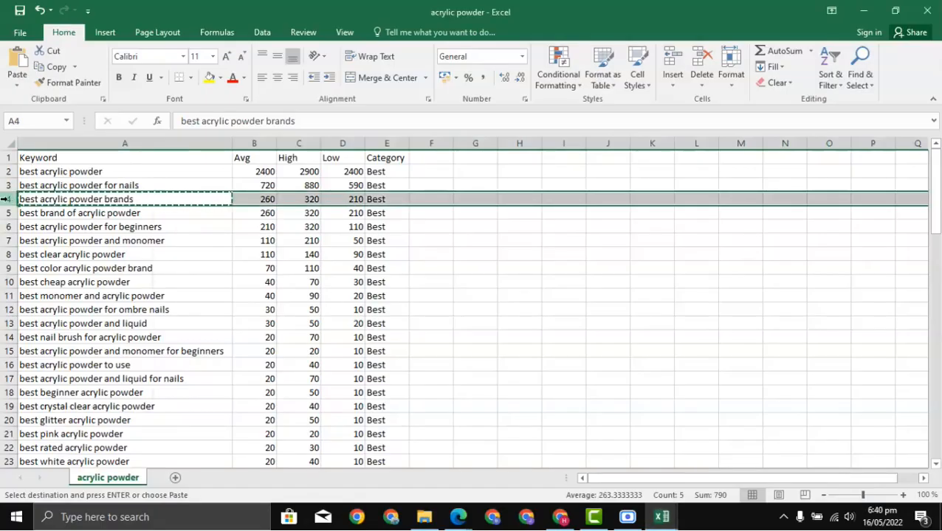
right_click(6, 199)
key(Escape)
right_click(5, 199)
key(Escape)
- Compare the keywords "best acrylic powder", "best acrylic powder brands" and "best brand of acrylic powder" in A2, A4 and A5
click(109, 213)
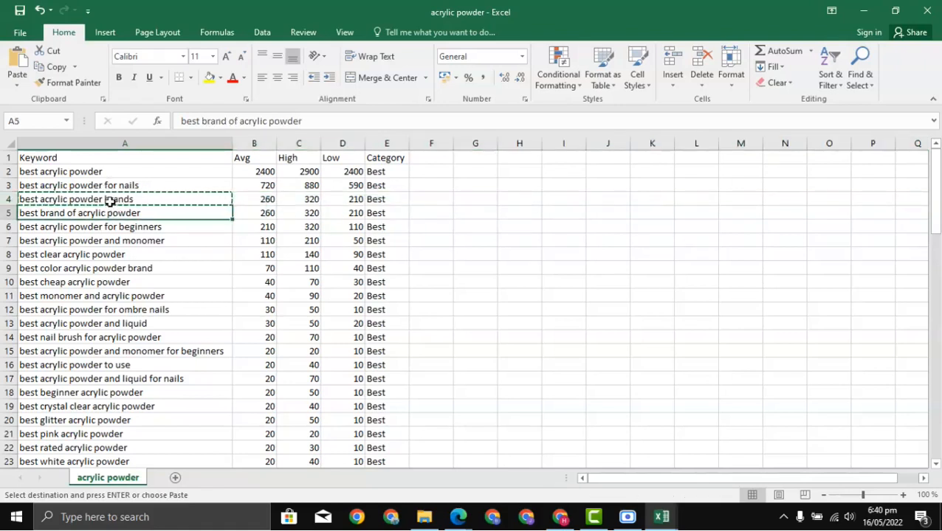
click(109, 201)
click(89, 172)
click(95, 201)
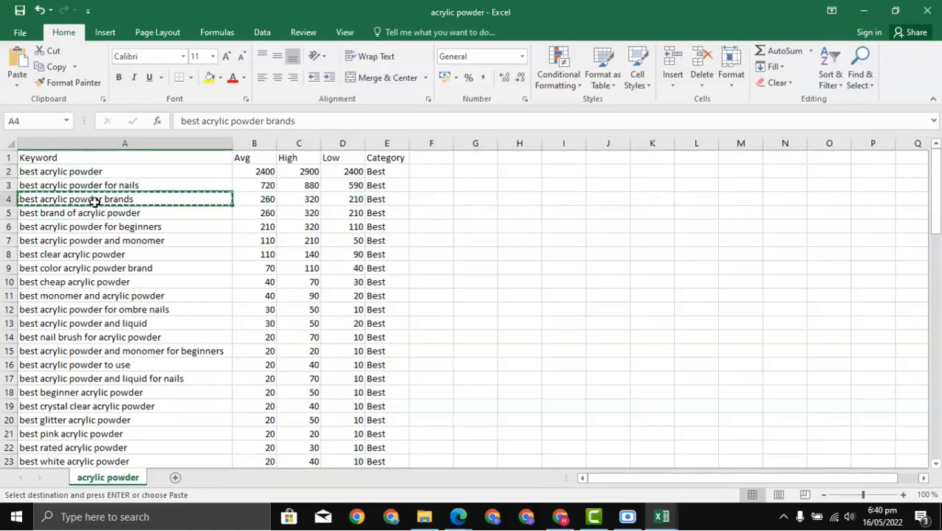
click(98, 210)
click(98, 197)
click(88, 174)
click(89, 199)
click(97, 217)
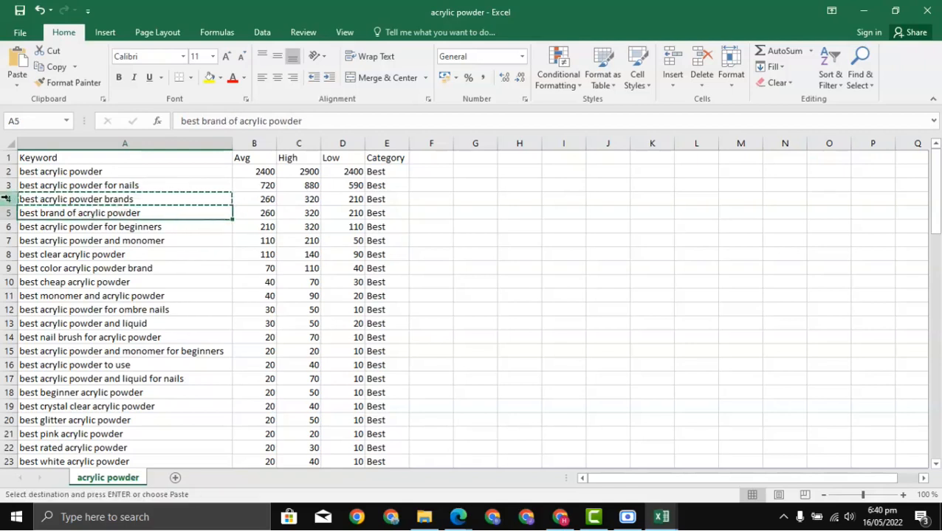
- Delete the rows for "best acrylic powder brands", "best brand of acrylic powder" and "best acrylic powder for beginners" from the keyword list
click(560, 185)
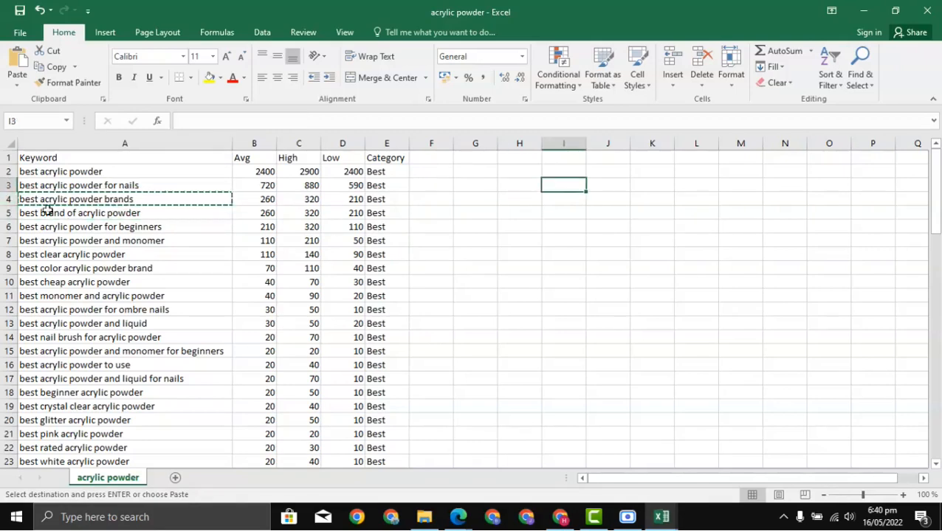
right_click(6, 199)
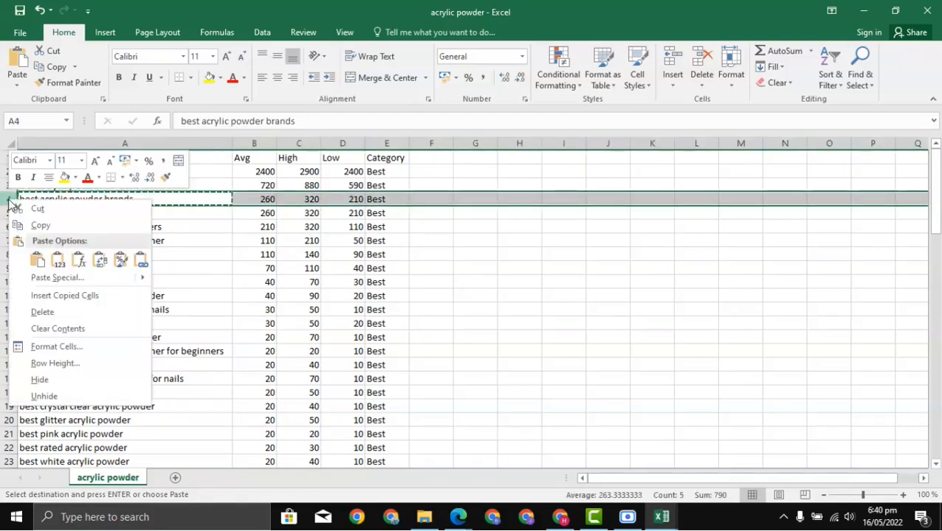
click(47, 313)
click(47, 185)
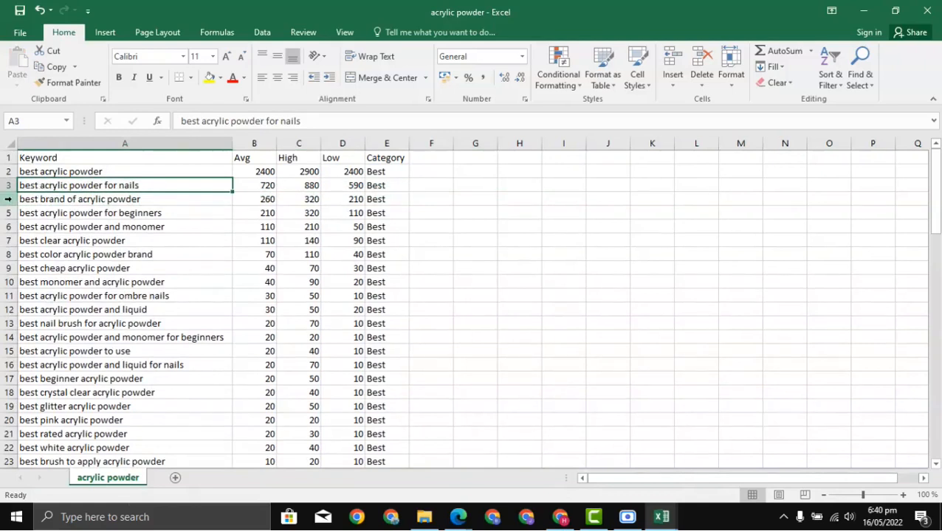
click(76, 202)
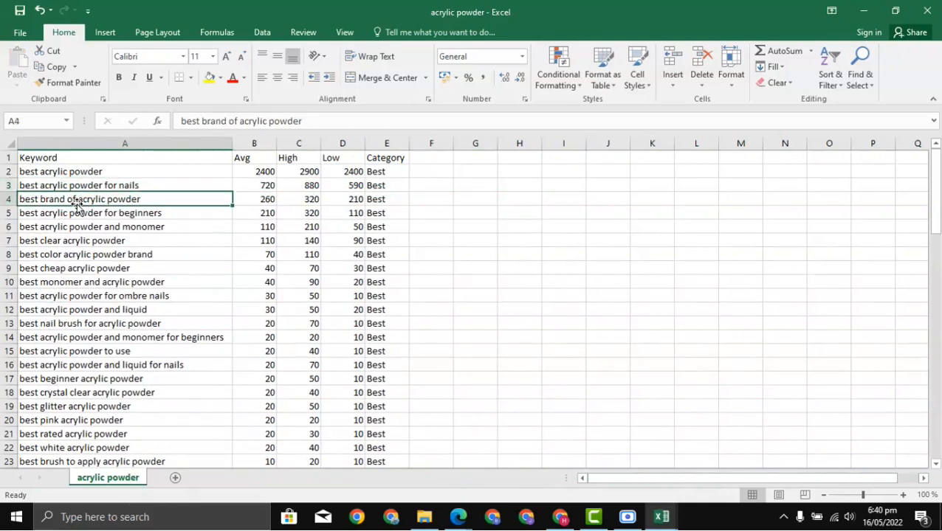
right_click(10, 199)
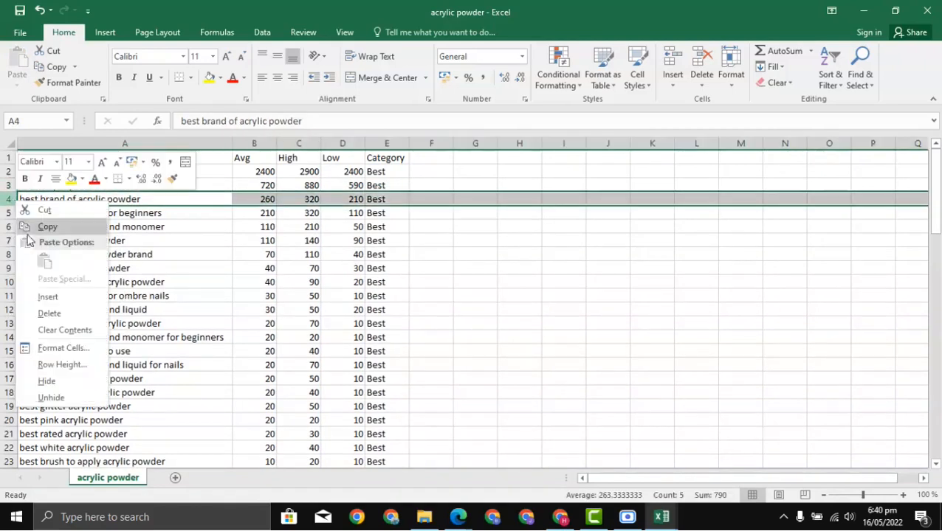
click(48, 313)
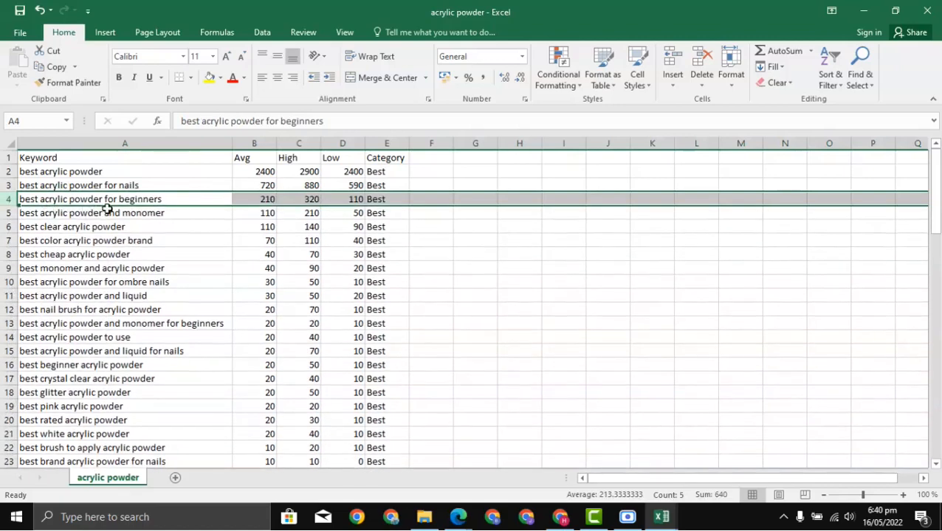
right_click(13, 202)
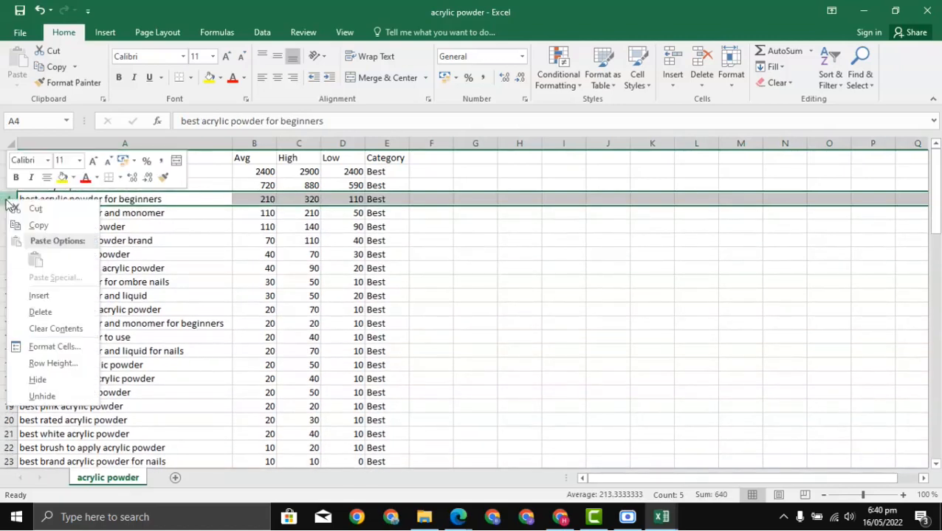
click(47, 313)
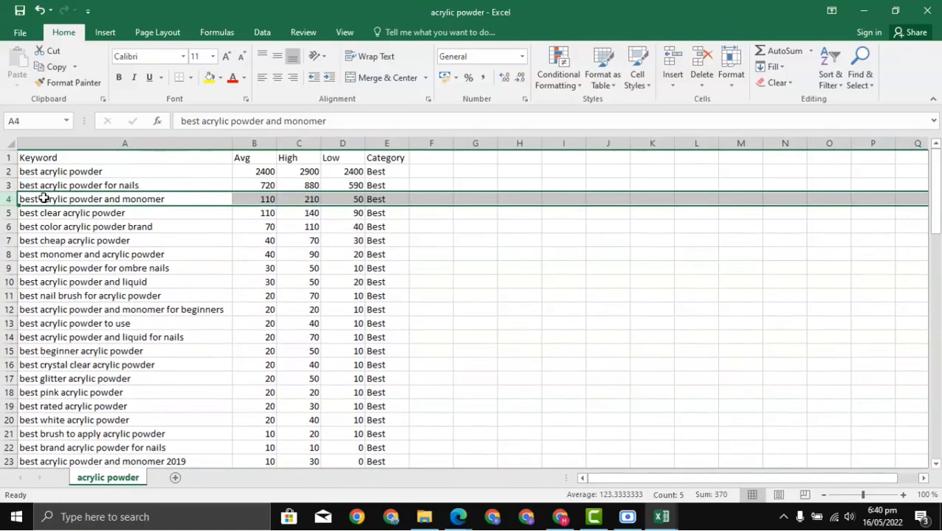
- Copy row 4 and search Google for "best acrylic powder and monomer" in Chrome, removing the pasted volume figures and category from the query
key(ctrl+c)
click(559, 517)
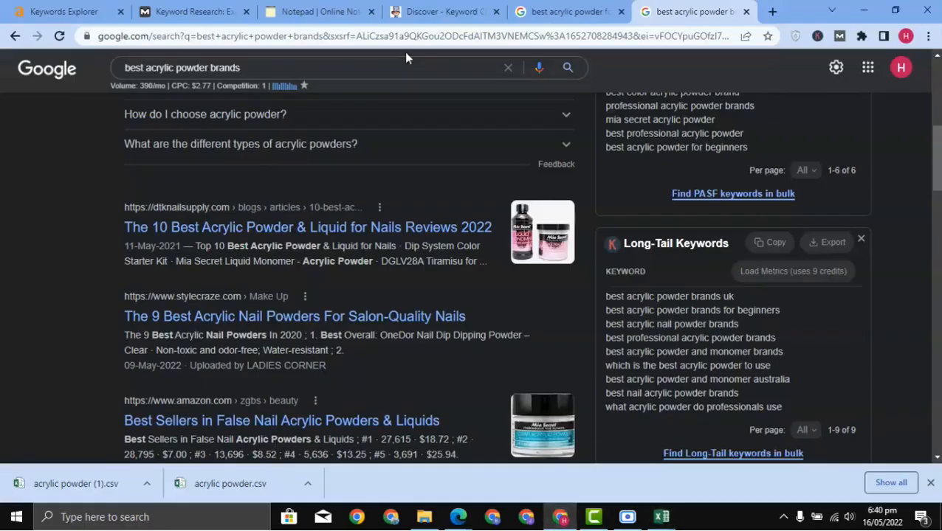
click(402, 70)
key(ctrl+a)
key(ctrl+v)
key(Return)
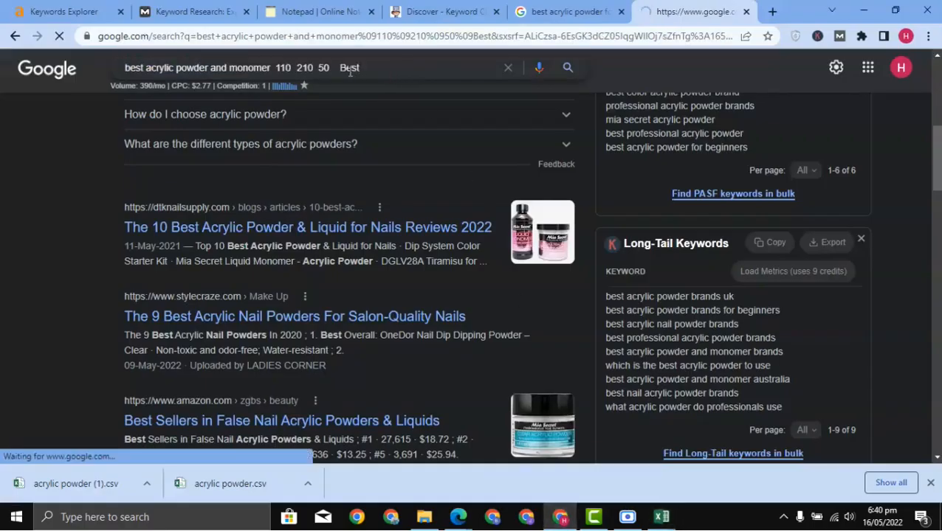
drag(424, 83, 292, 82)
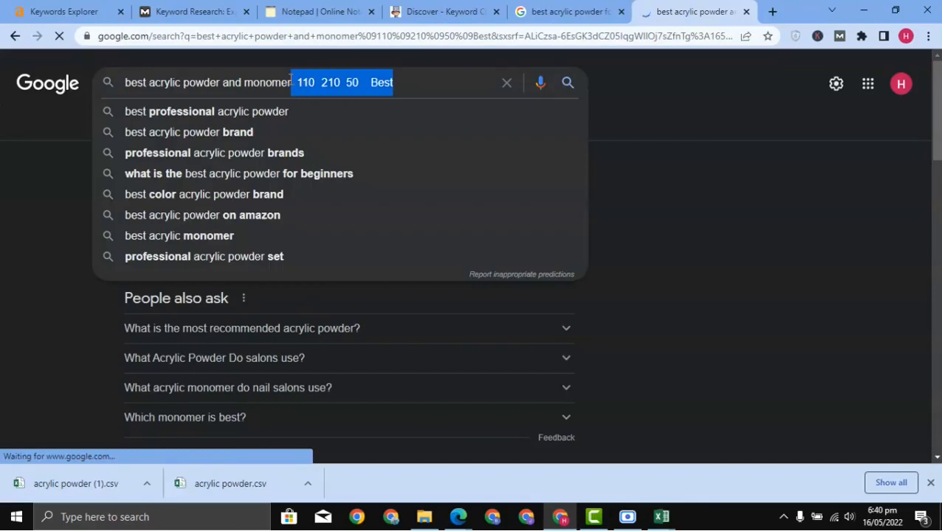
key(BackSpace)
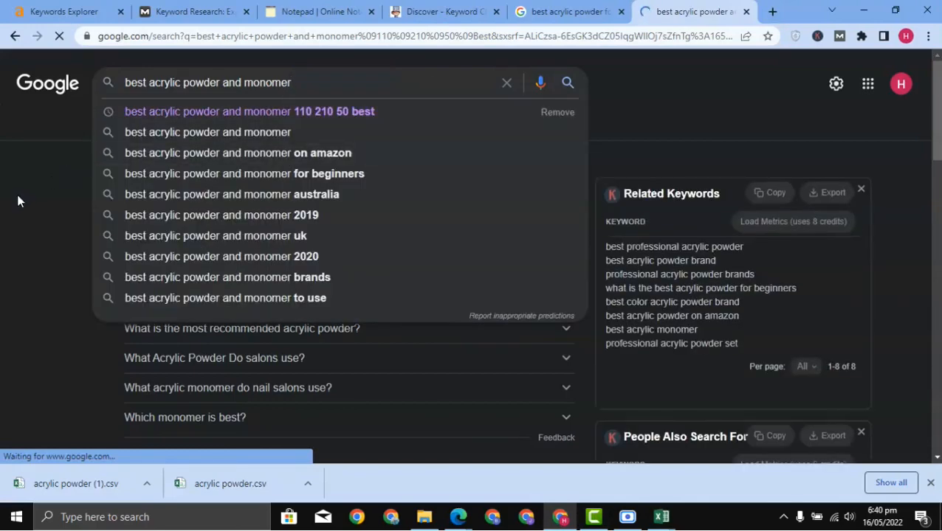
click(17, 194)
- Look through the Google results for the monomer keyword, examining the titles of the ranking pages
scroll(52, 187, down, 5)
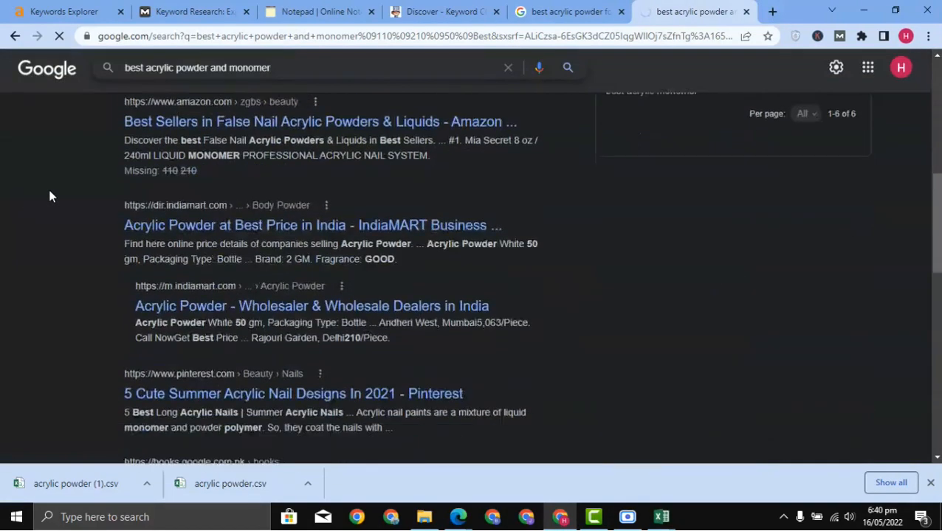
scroll(50, 196, down, 2)
scroll(50, 196, up, 5)
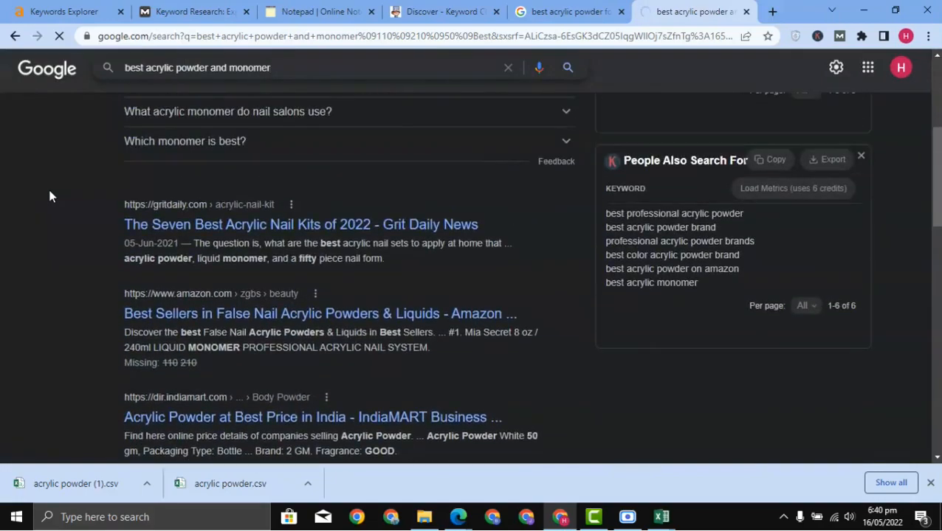
scroll(49, 196, up, 4)
- Return to the acrylic powder workbook in Excel and review the remaining keywords in column A from start to end
mouse_move(662, 516)
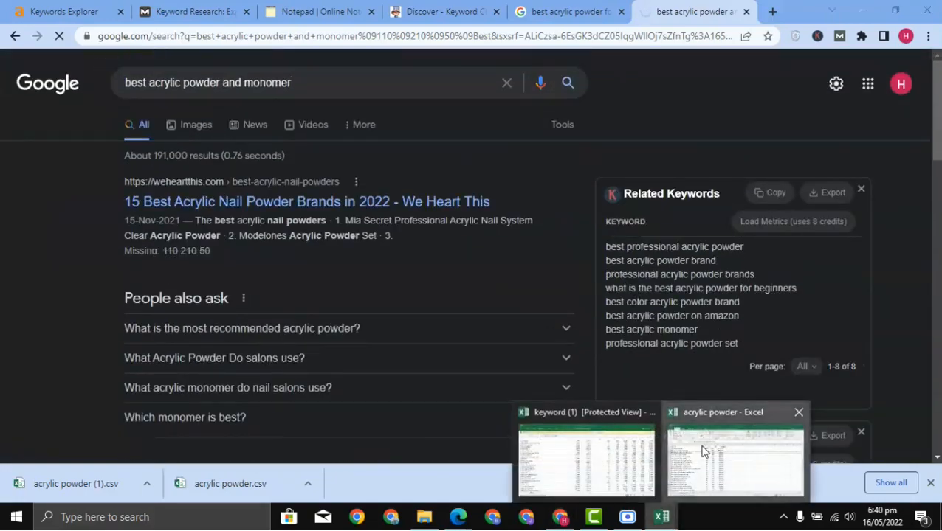
click(701, 452)
scroll(81, 236, down, 20)
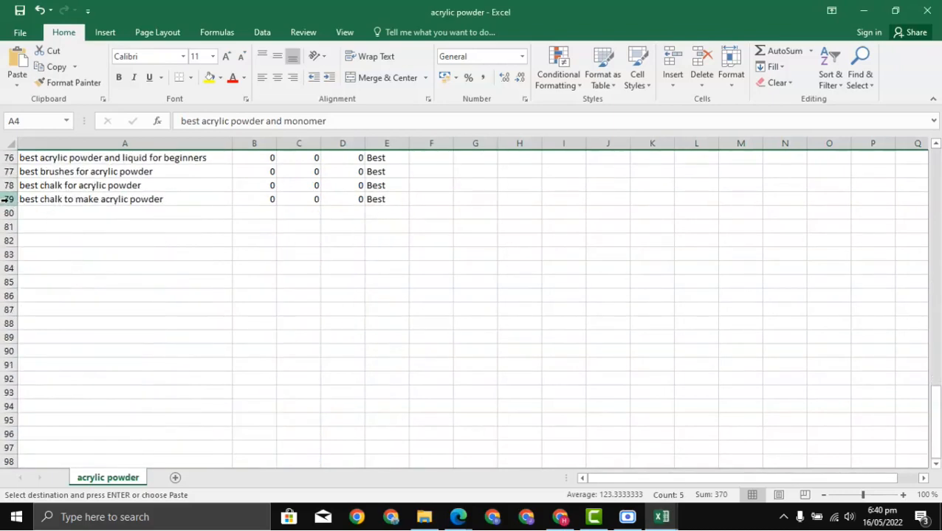
scroll(72, 210, up, 20)
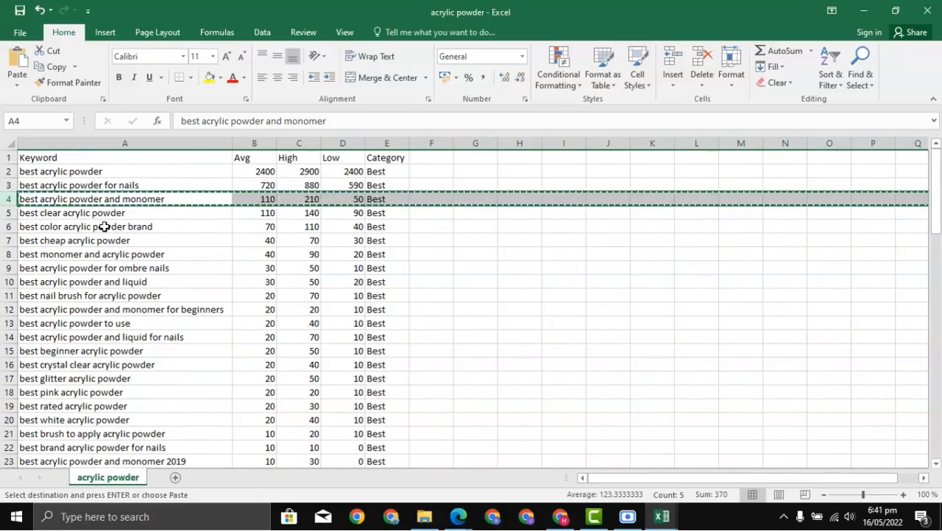
click(104, 227)
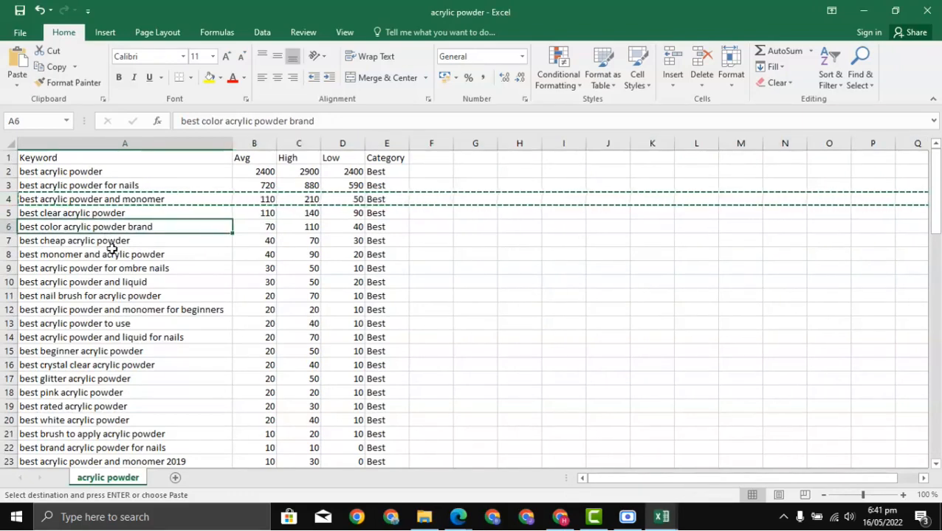
scroll(110, 248, down, 6)
scroll(121, 248, down, 4)
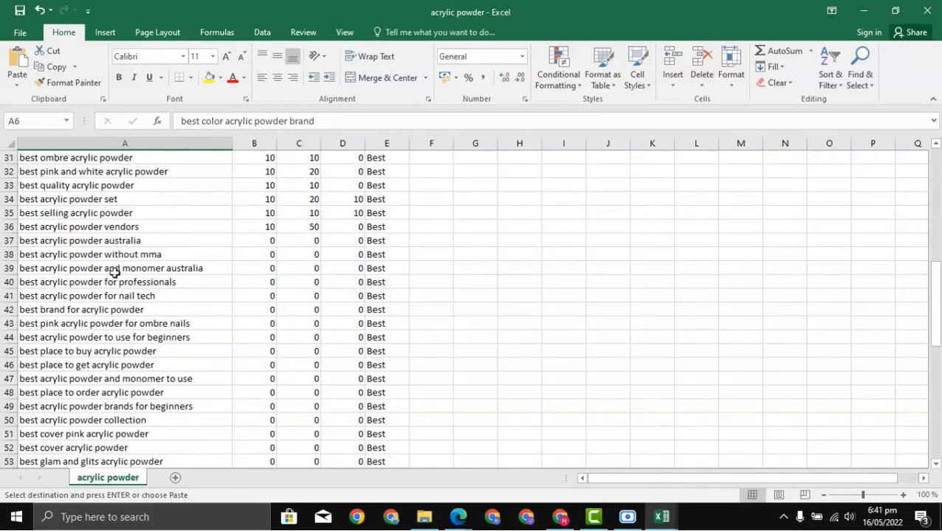
scroll(112, 288, up, 6)
scroll(113, 275, up, 4)
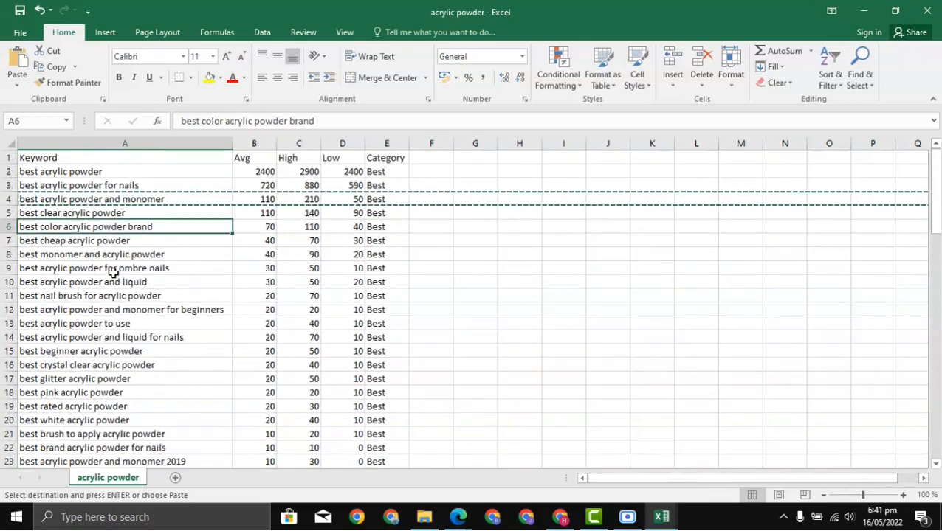
click(109, 213)
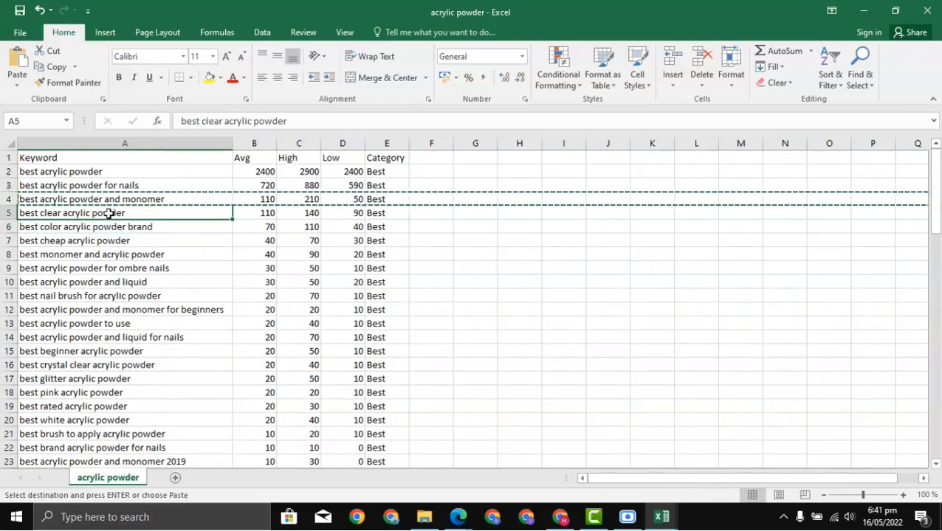
drag(105, 177, 94, 476)
scroll(110, 325, up, 3)
click(123, 212)
click(147, 176)
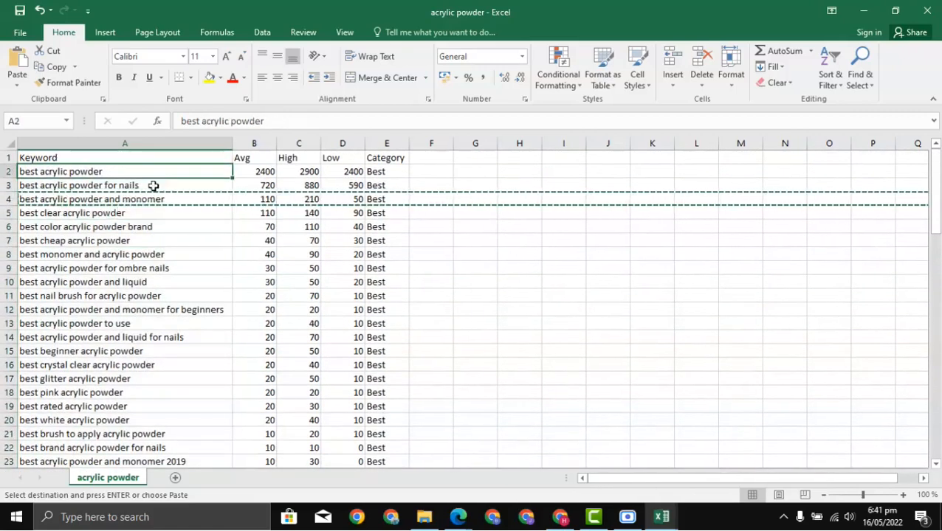
- Open the downloaded acrylic powder (1).csv in Excel, fit column A to the keyword widths, and switch back to Chrome
click(665, 516)
click(523, 411)
click(560, 517)
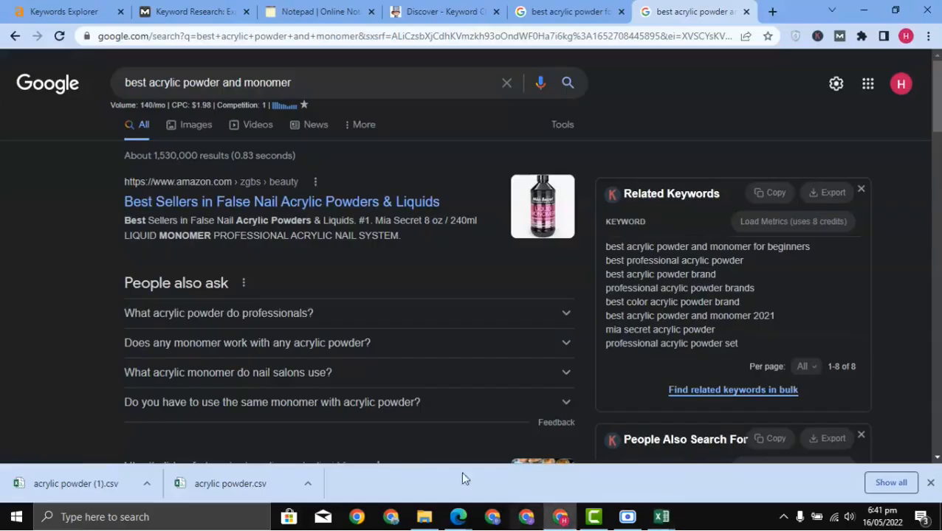
click(84, 484)
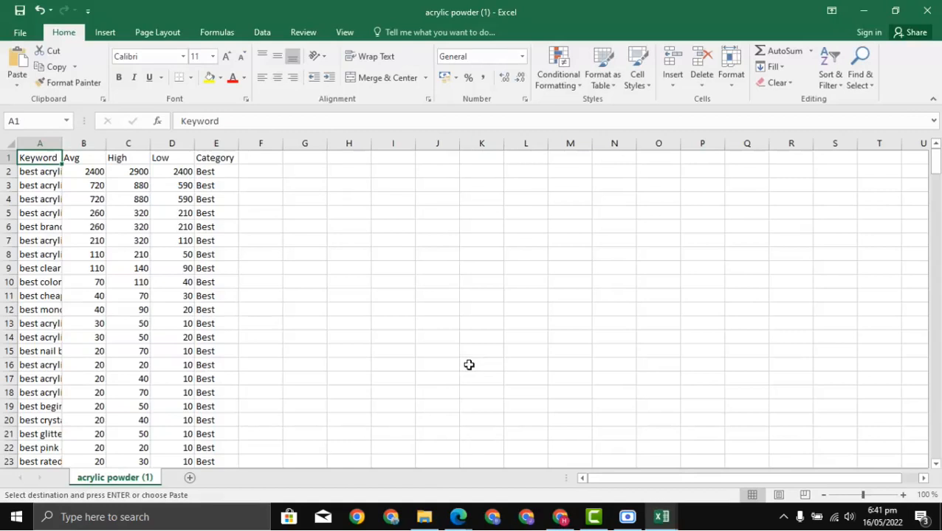
double_click(62, 142)
click(115, 227)
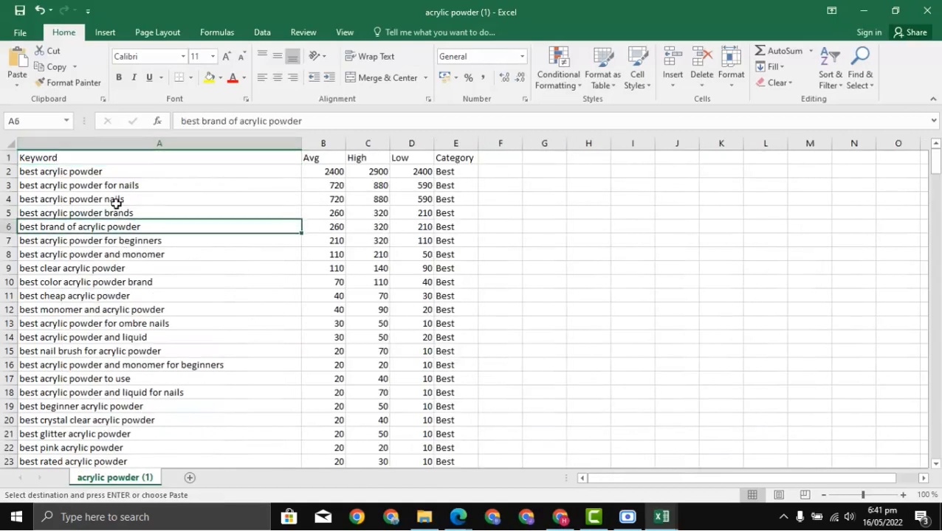
click(565, 516)
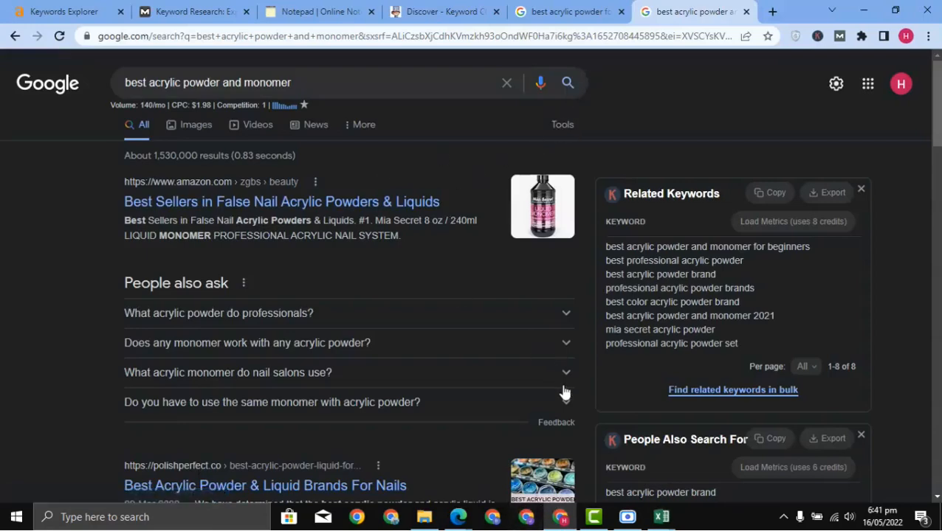
- Switch to Excel and compare the keyword list in acrylic powder (1) with the acrylic powder workbook
mouse_move(658, 519)
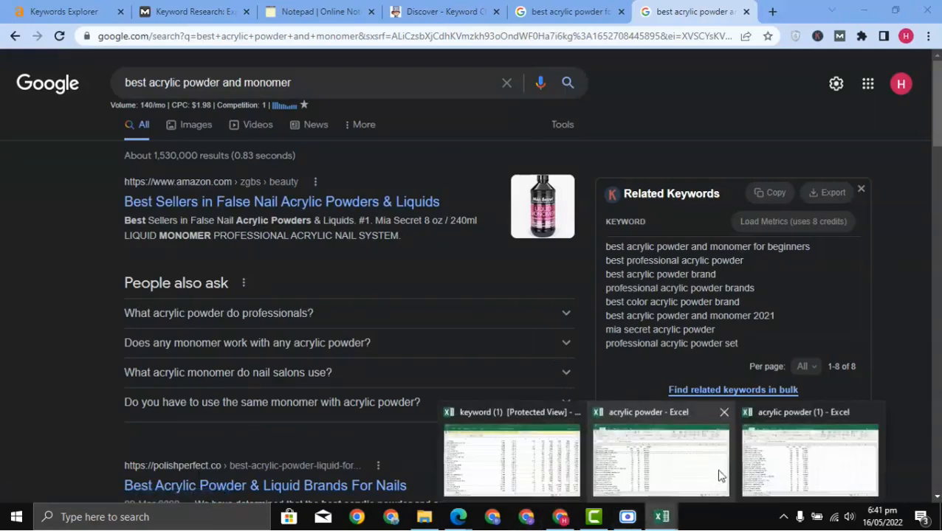
click(777, 465)
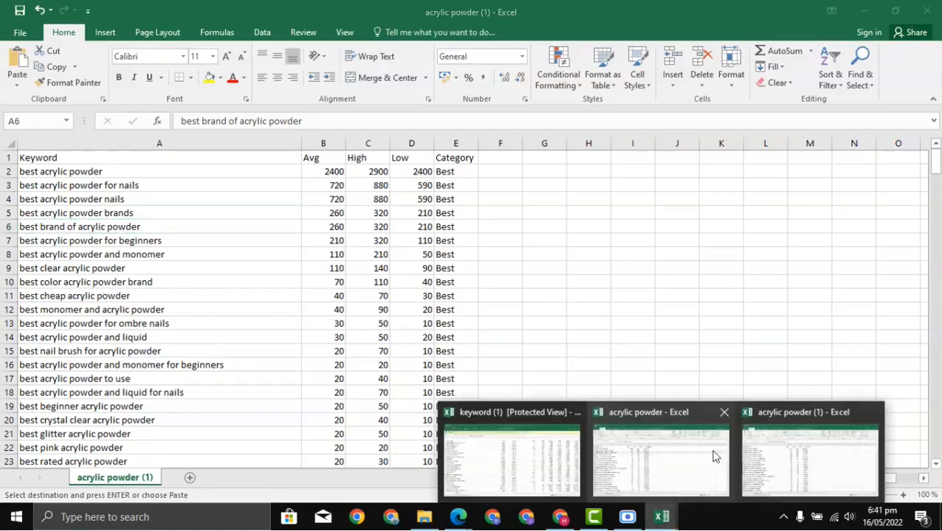
mouse_move(704, 451)
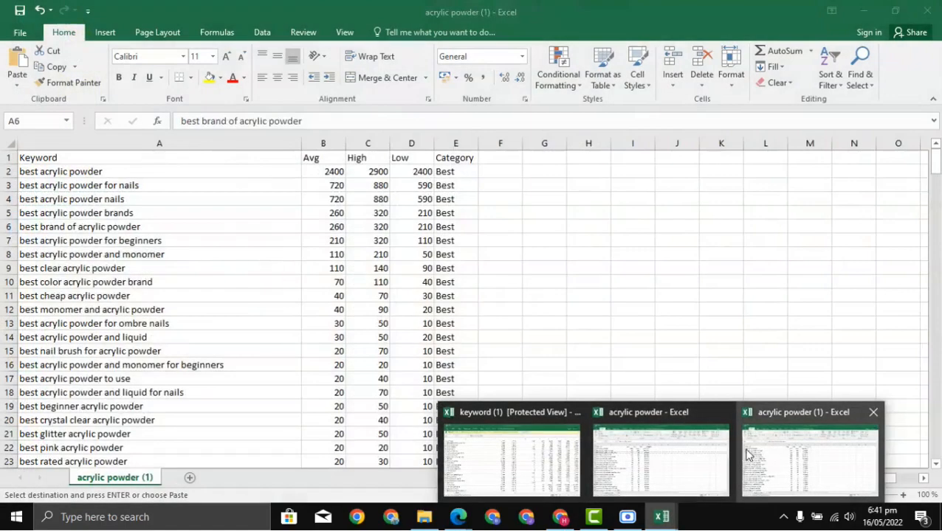
click(75, 214)
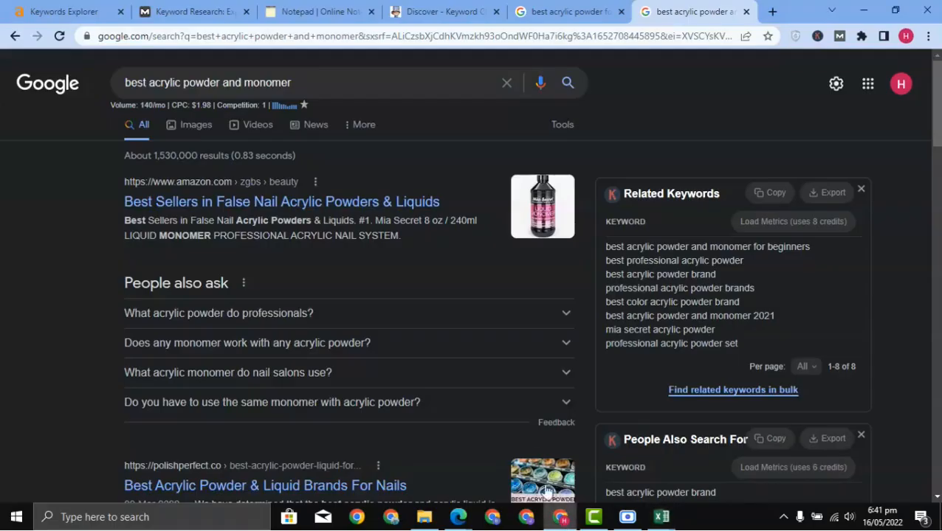
- Return to the online notepad in Chrome and review the note on keyword research without manual searching plus grouping and its Best Acrylic powder line
click(558, 516)
click(314, 11)
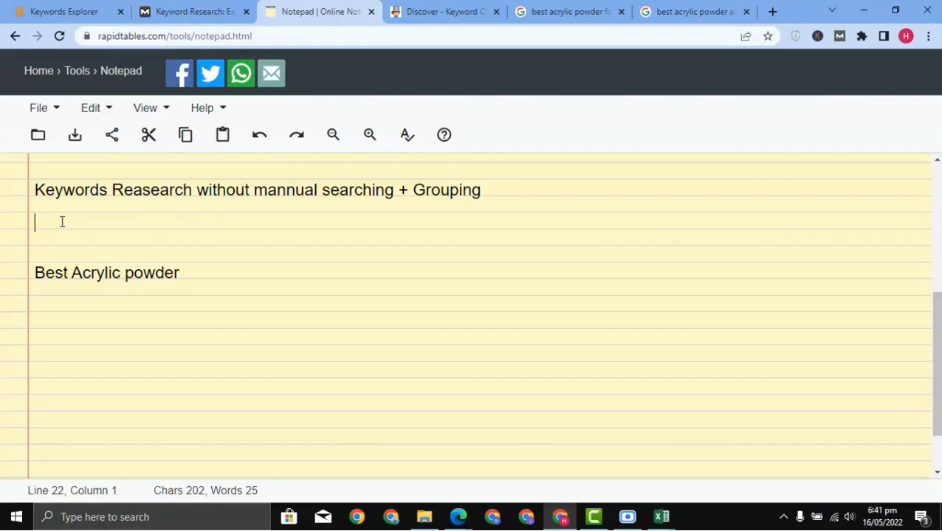
click(99, 213)
drag(71, 228, 30, 194)
click(42, 228)
click(212, 280)
drag(218, 279, 32, 192)
click(42, 222)
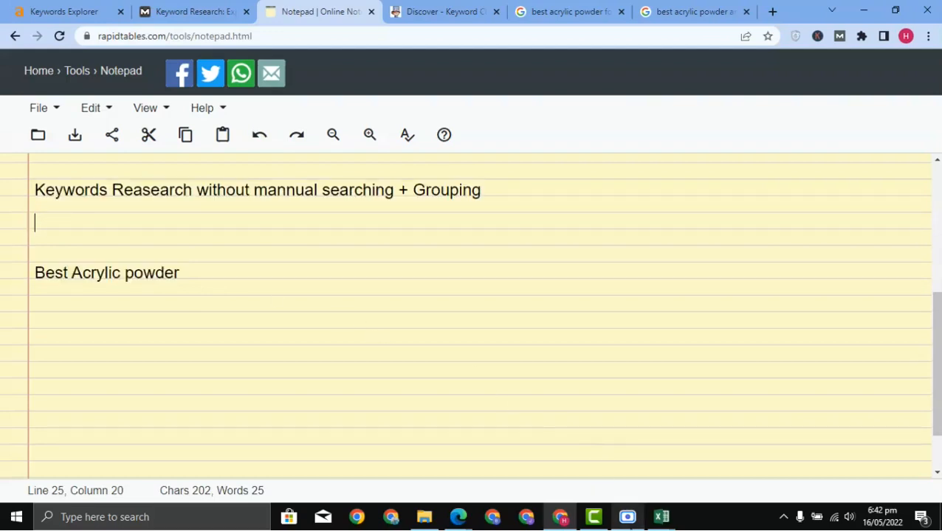
mouse_move(627, 517)
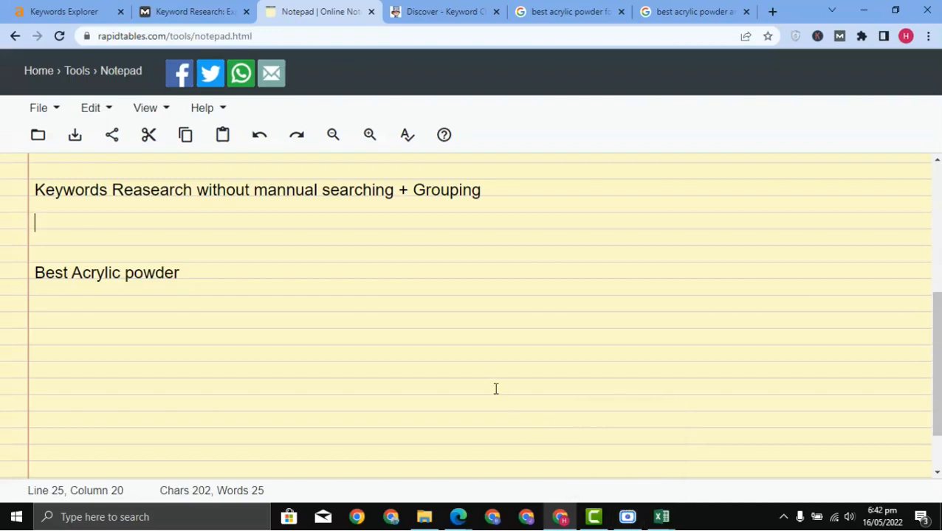